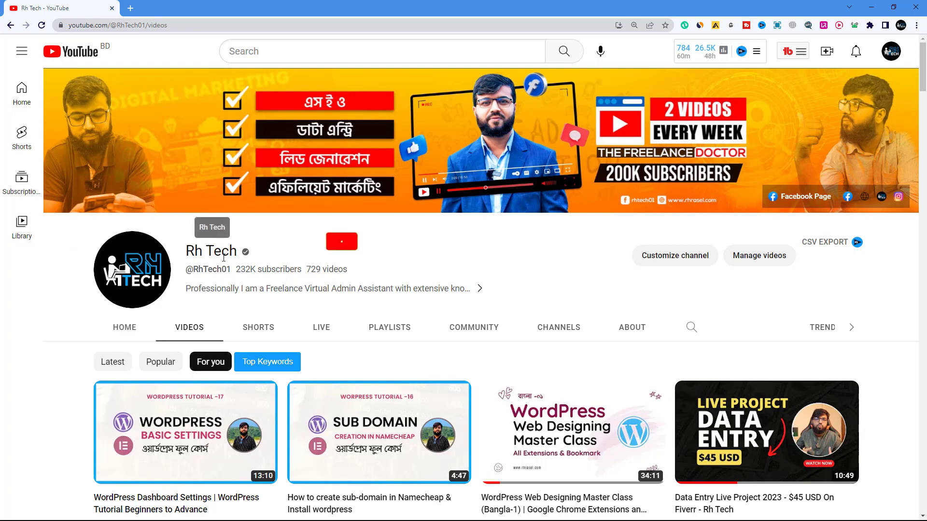
double_click(186, 251)
drag(211, 253, 238, 252)
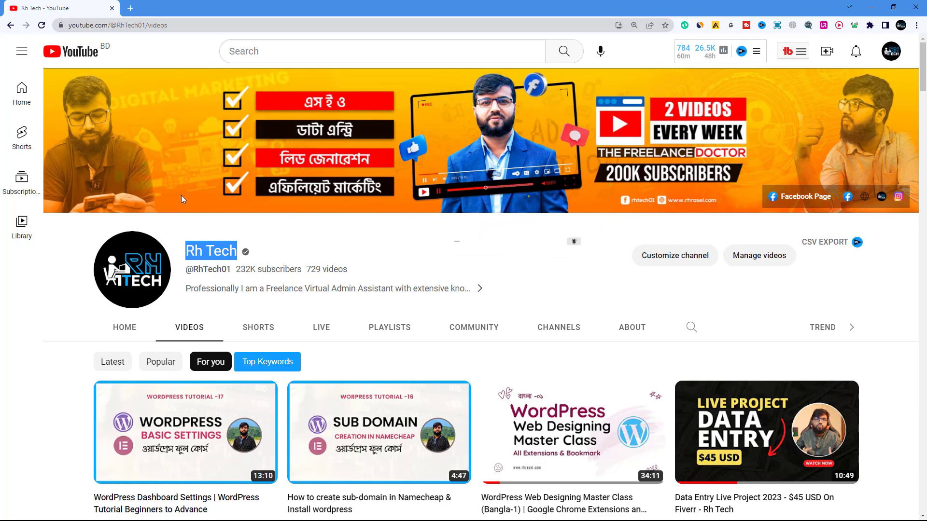
Open the website blog.rhtechltd.com in a new browser tab
click(132, 8)
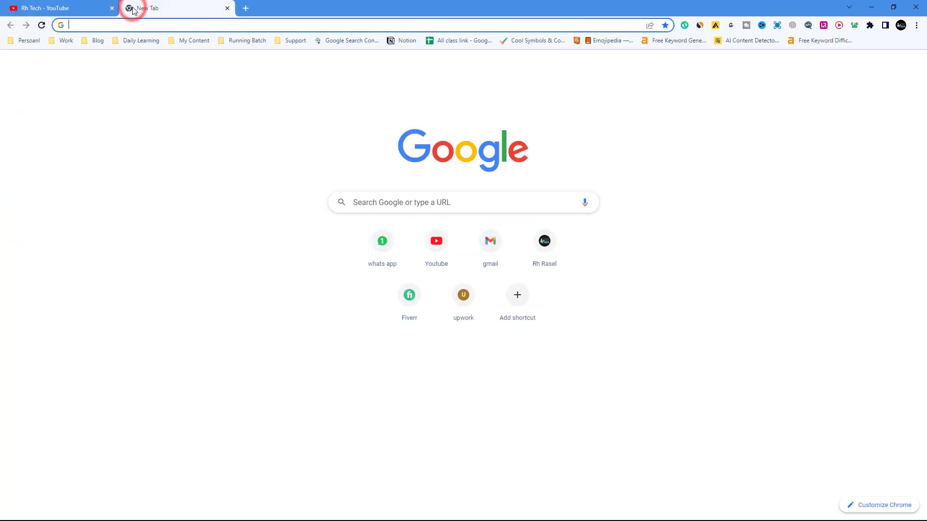
text(blog.rhtechltd.com)
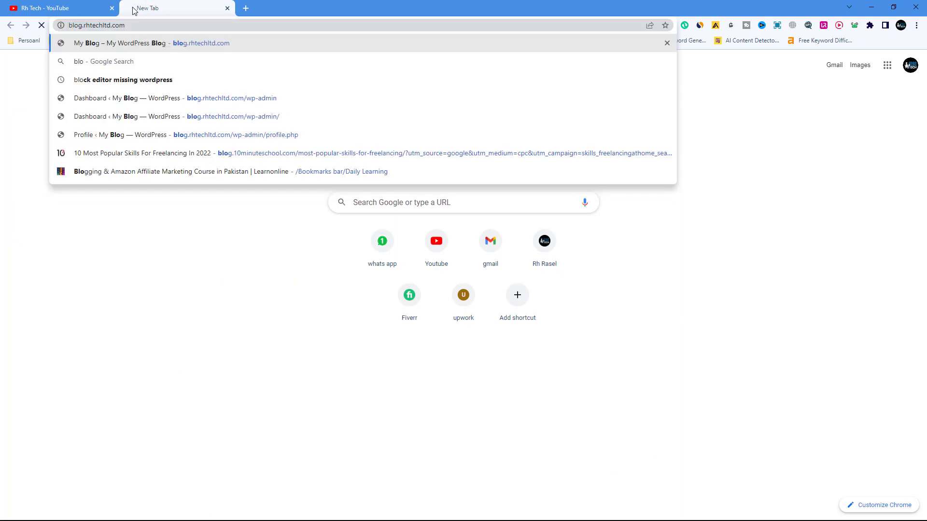
key(Return)
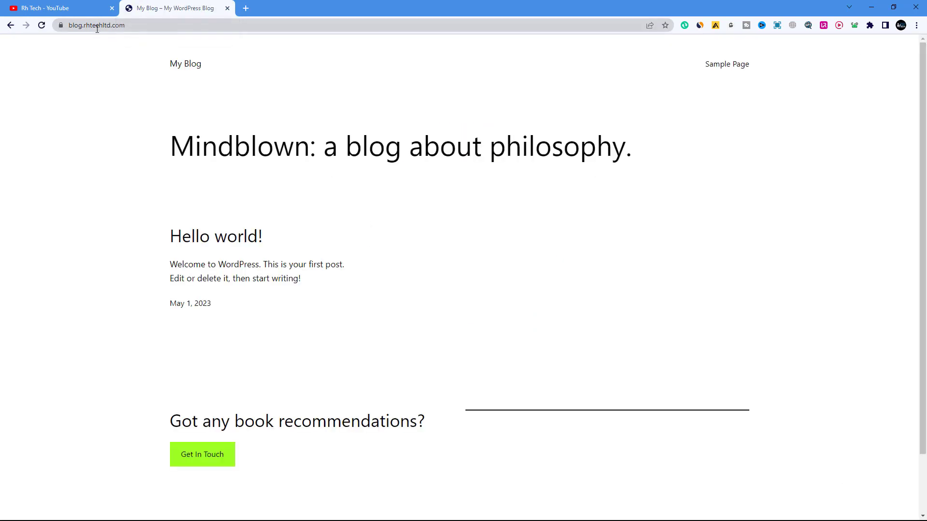
Open the blog's WordPress admin dashboard by adding /wp-admin to its address
click(128, 25)
click(141, 26)
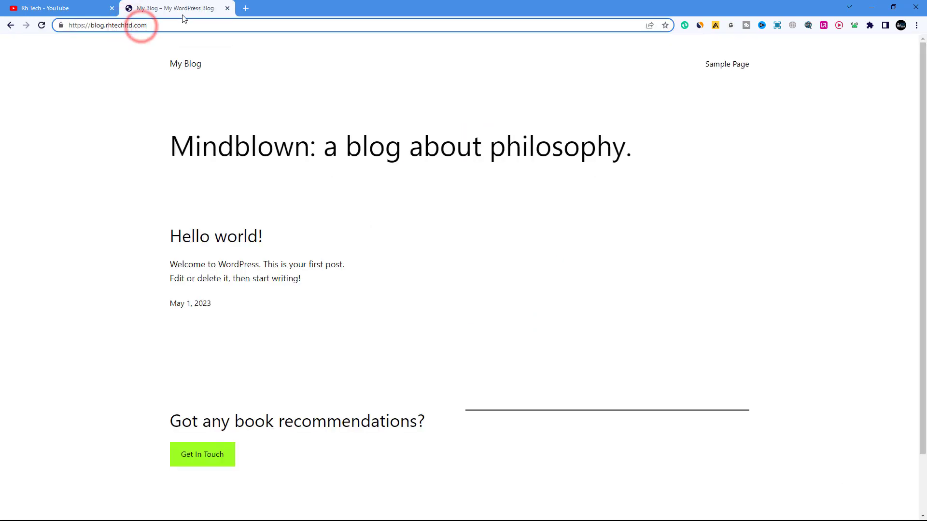
text(/wp-admin)
key(Return)
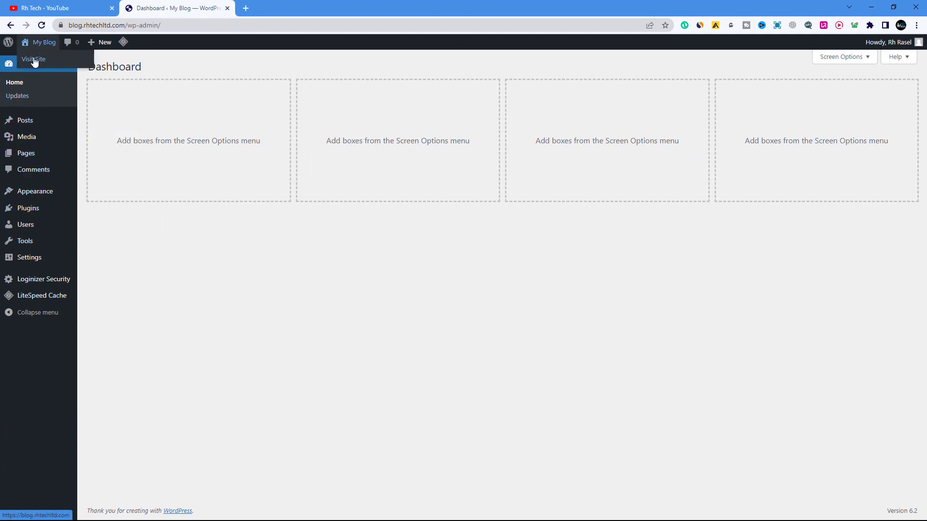
Open the live blog in a separate tab and examine the main heading on its homepage
right_click(35, 62)
click(48, 67)
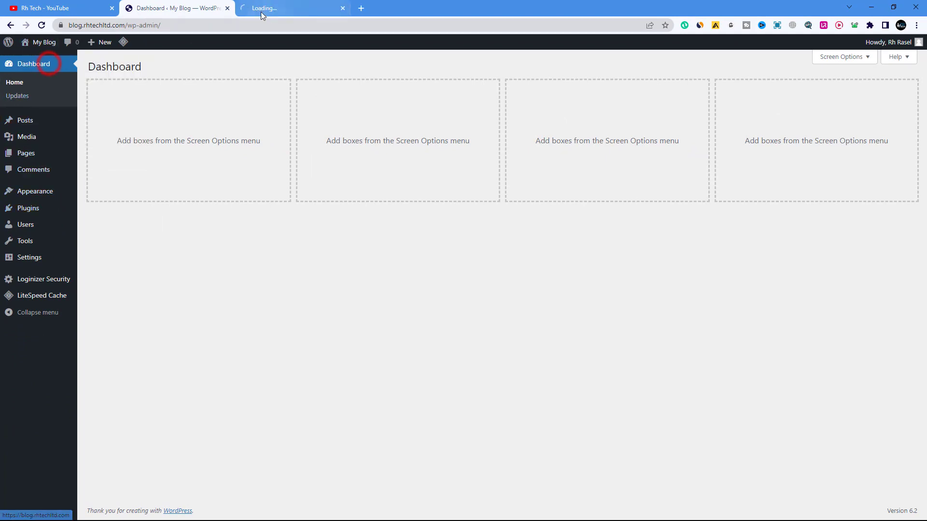
click(260, 8)
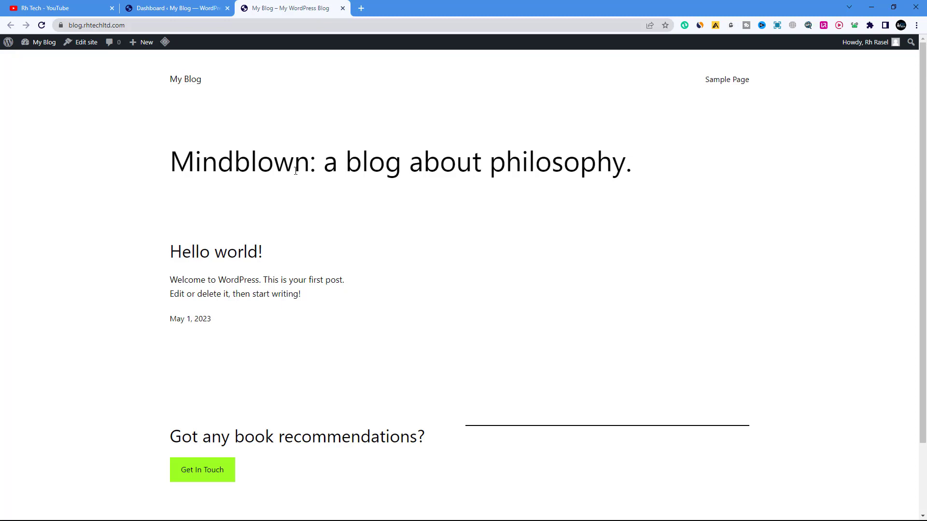
drag(315, 168, 174, 158)
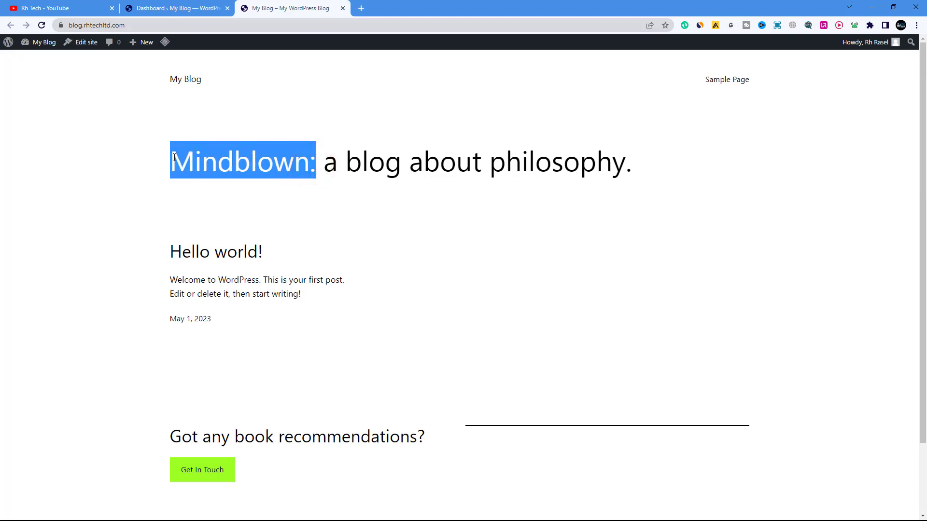
click(260, 155)
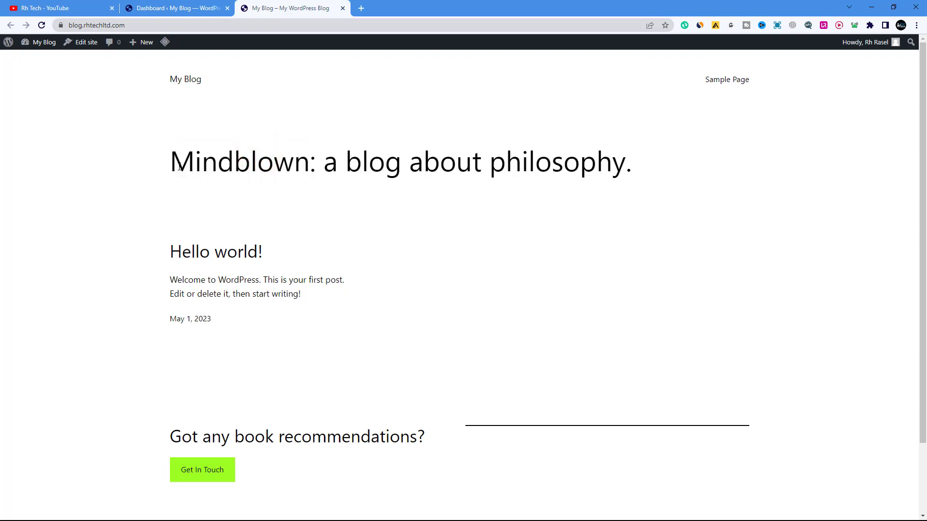
drag(175, 164, 726, 175)
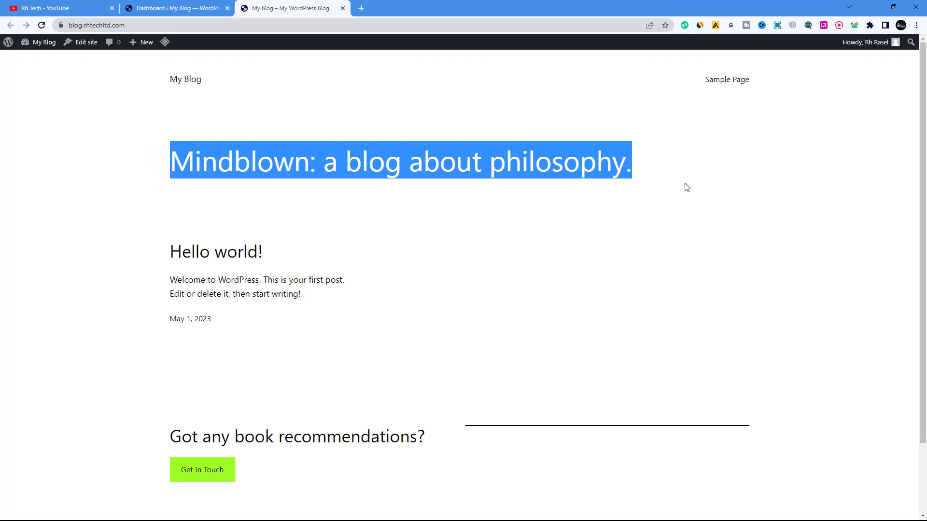
Return to the WordPress dashboard and open the page of installed themes
key(ctrl+shift+Tab)
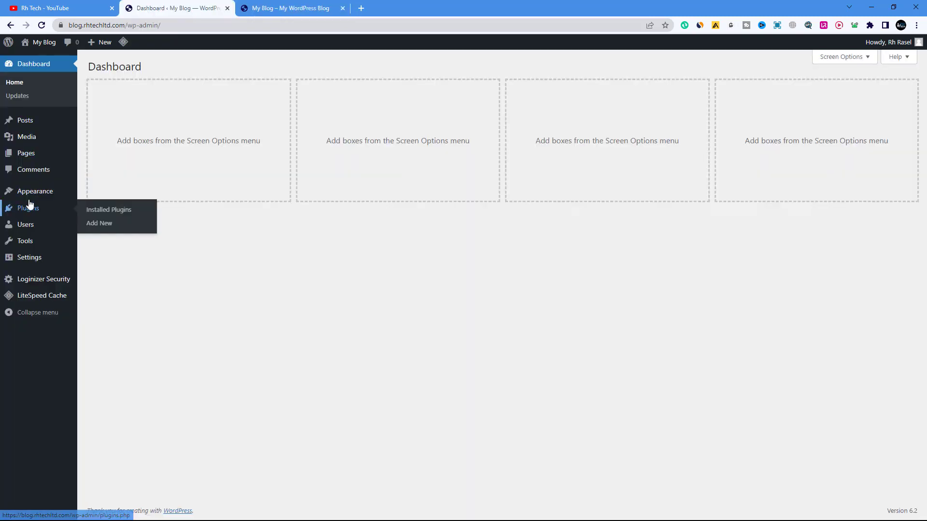
mouse_move(37, 194)
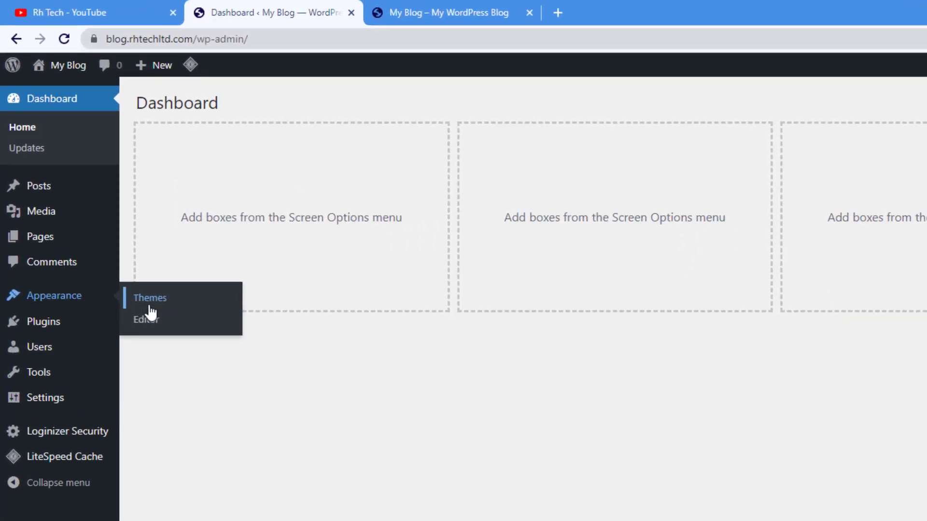
click(155, 295)
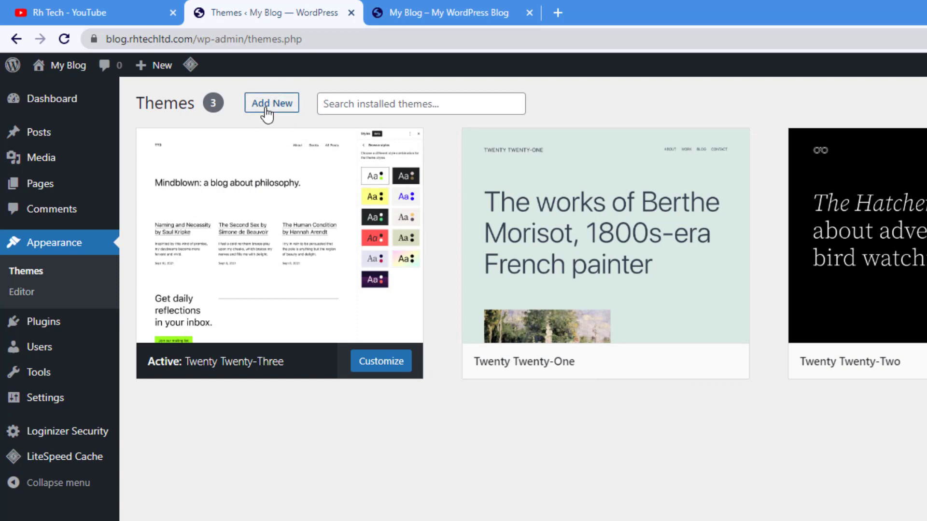
Look over the popular themes available to add and the details of the active Twenty Twenty-Three theme
click(270, 107)
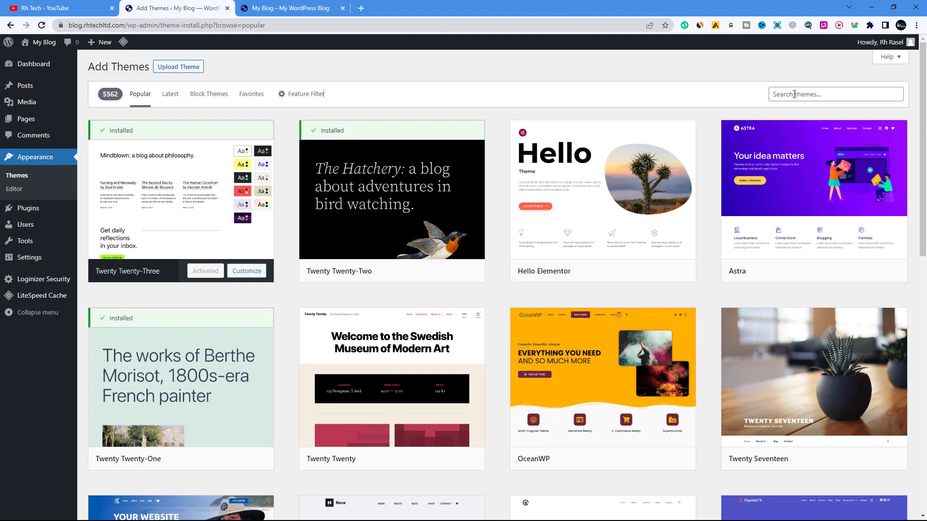
mouse_move(649, 144)
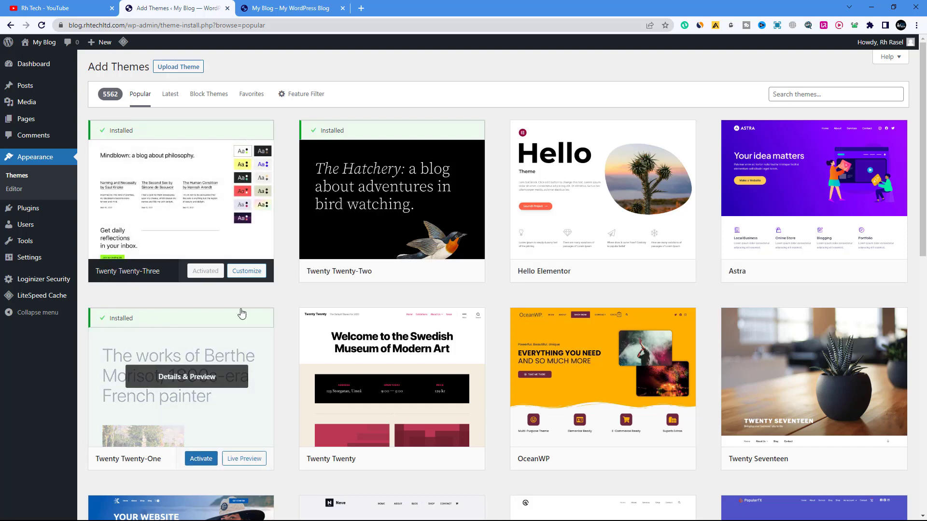
click(12, 27)
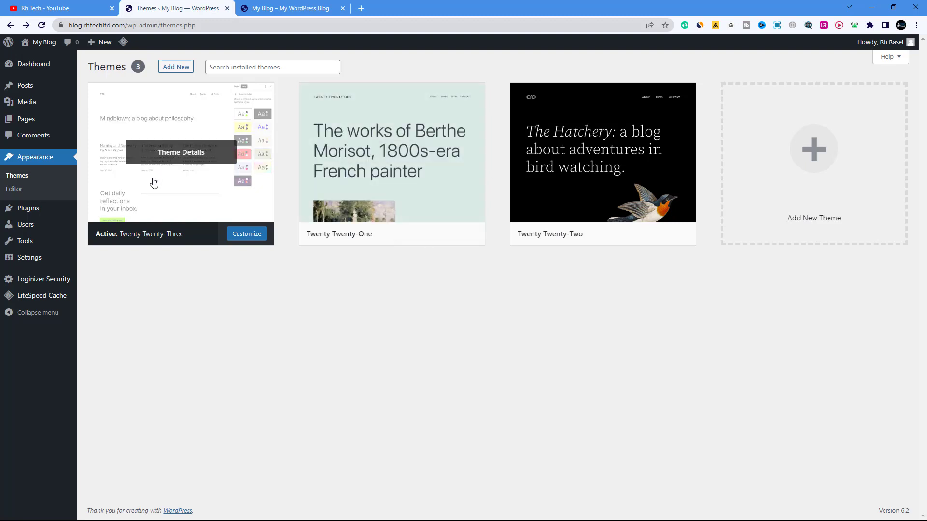
click(114, 237)
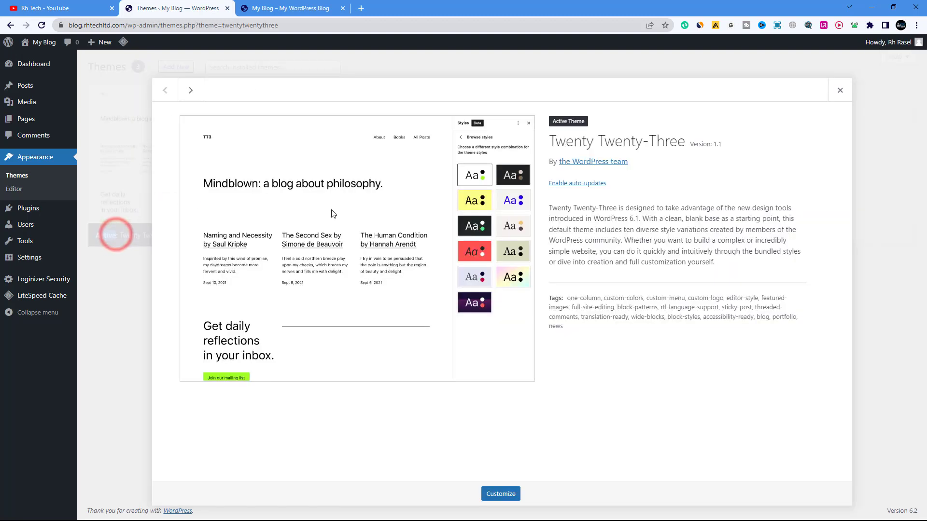
click(10, 25)
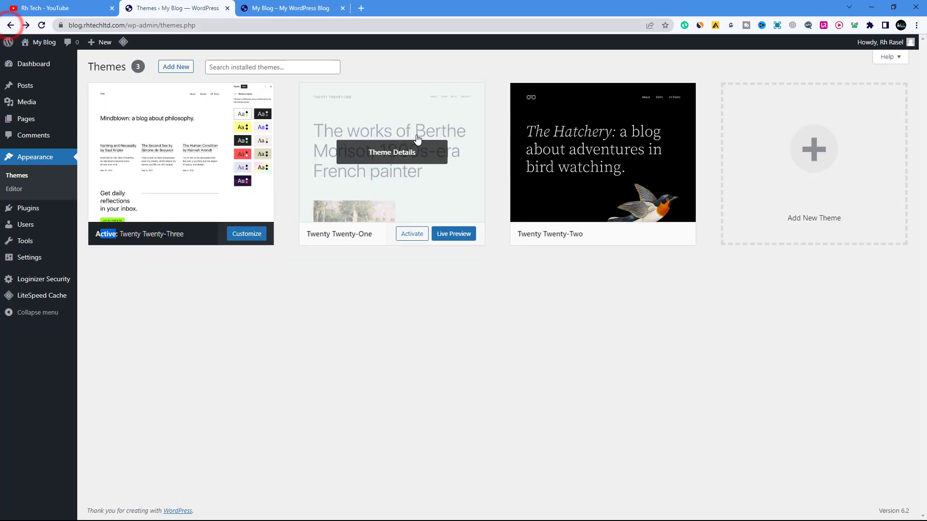
Delete the installed Twenty Twenty-One theme
click(433, 118)
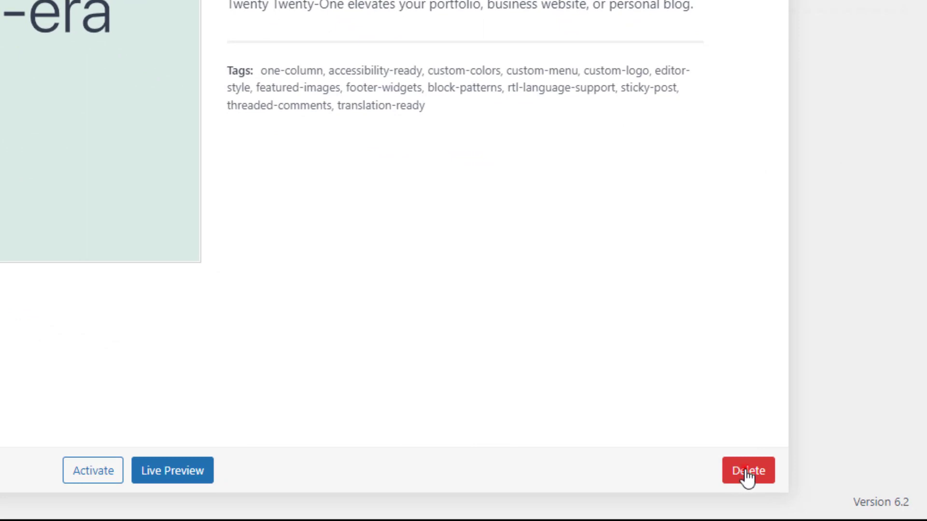
click(748, 471)
click(505, 94)
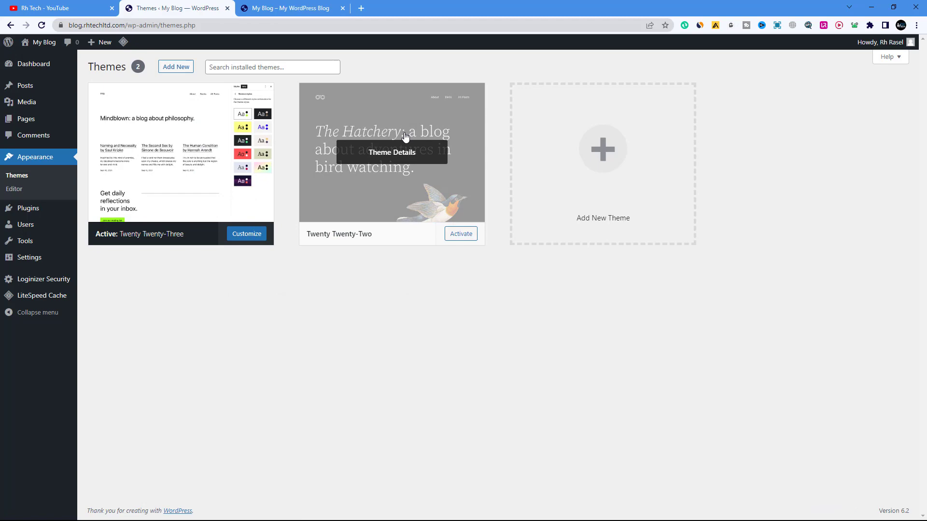
Delete the installed Twenty Twenty-Two theme
click(406, 131)
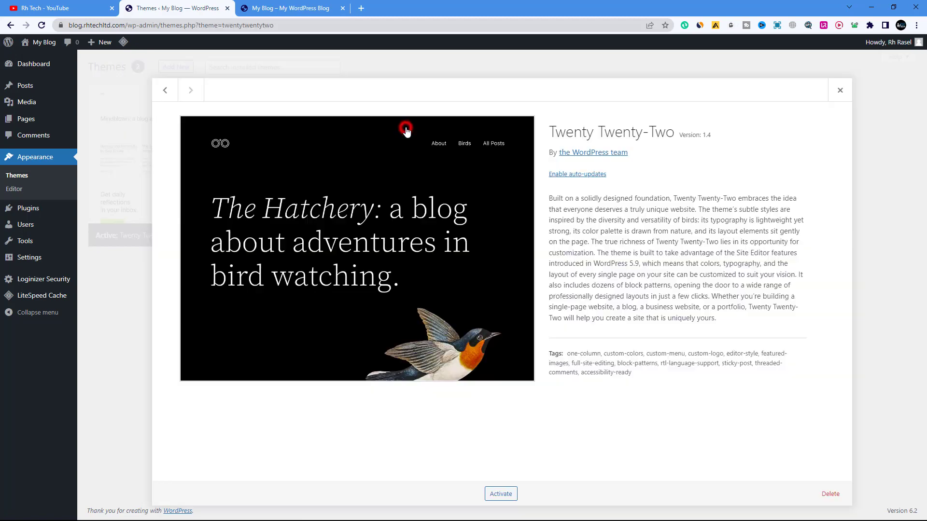
click(831, 494)
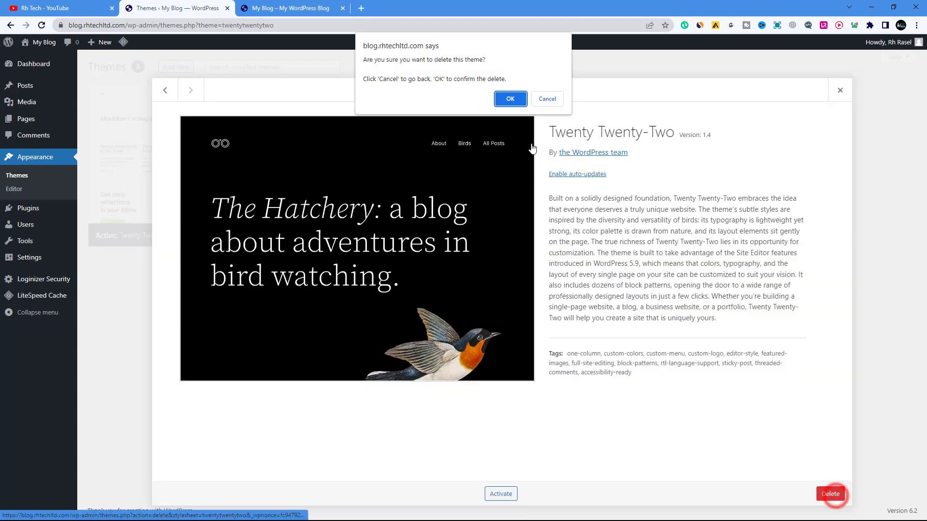
click(511, 98)
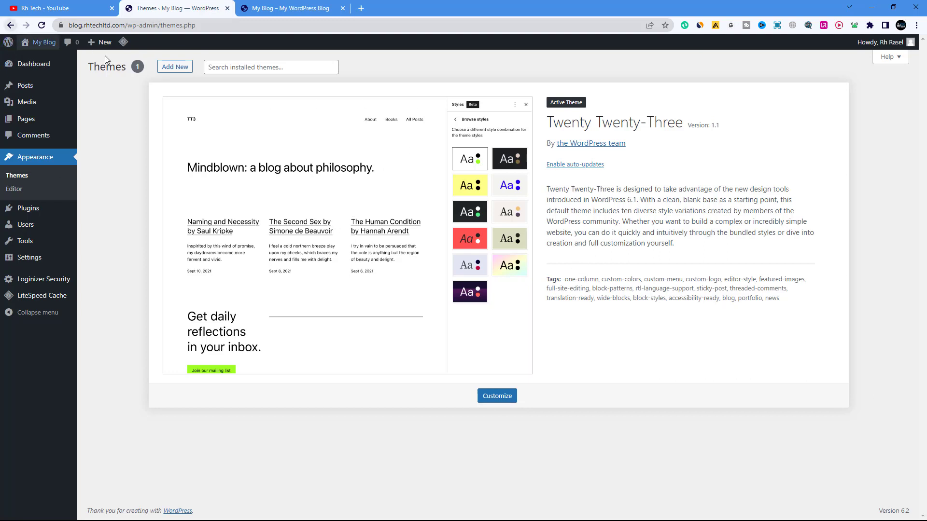
Start adding a new theme and search the available themes for "blocksy"
click(161, 69)
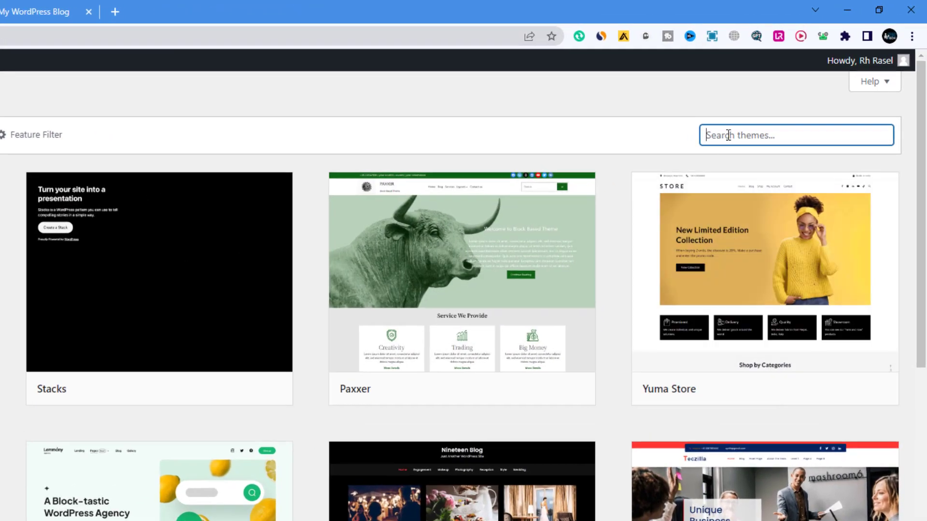
click(782, 103)
click(791, 195)
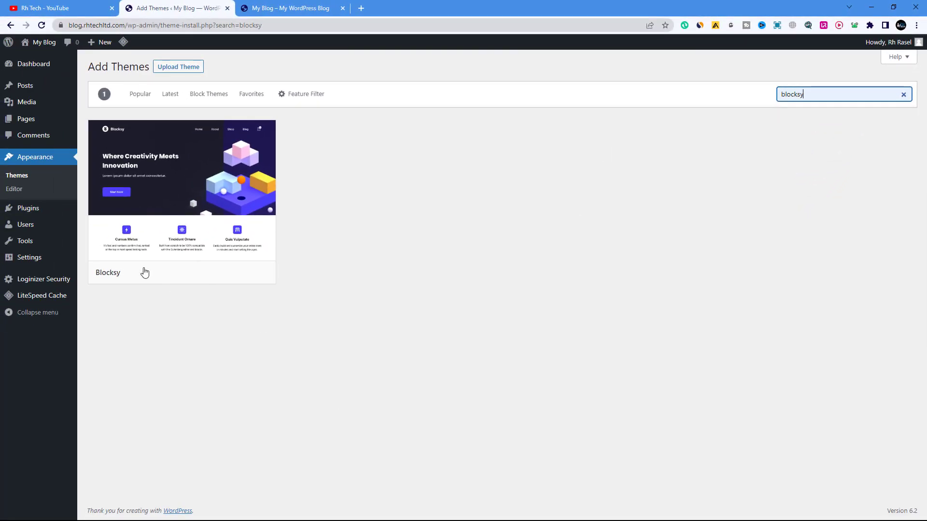
mouse_move(103, 186)
Open the Themes directory on wordpress.org in a new tab and look through its popular themes
click(360, 8)
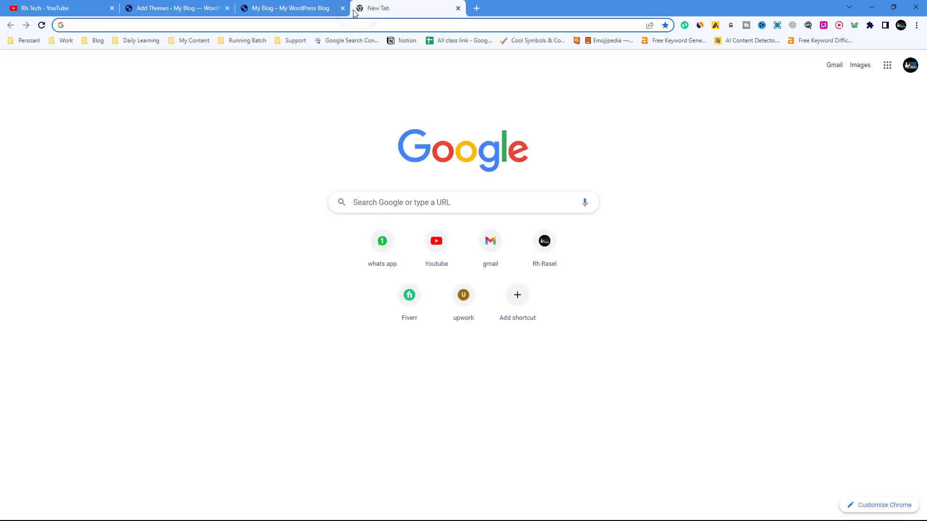
text(word)
key(Return)
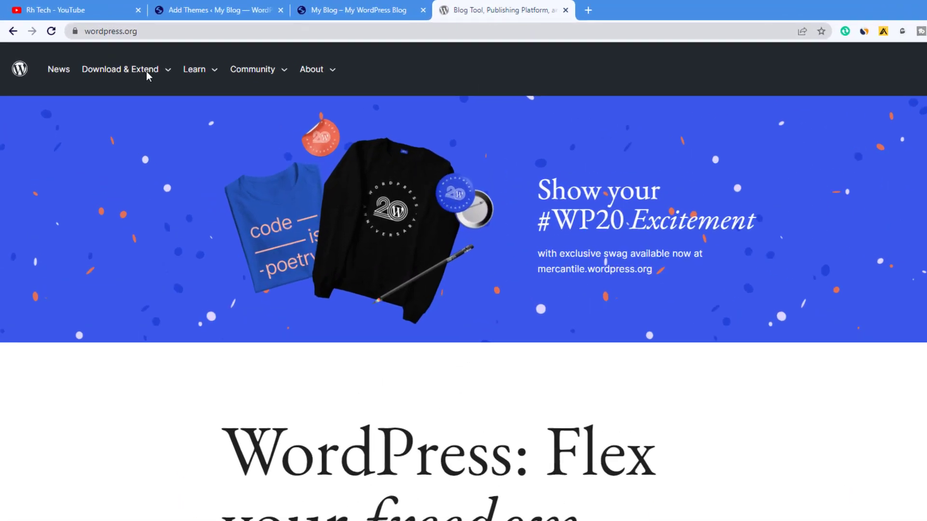
mouse_move(124, 58)
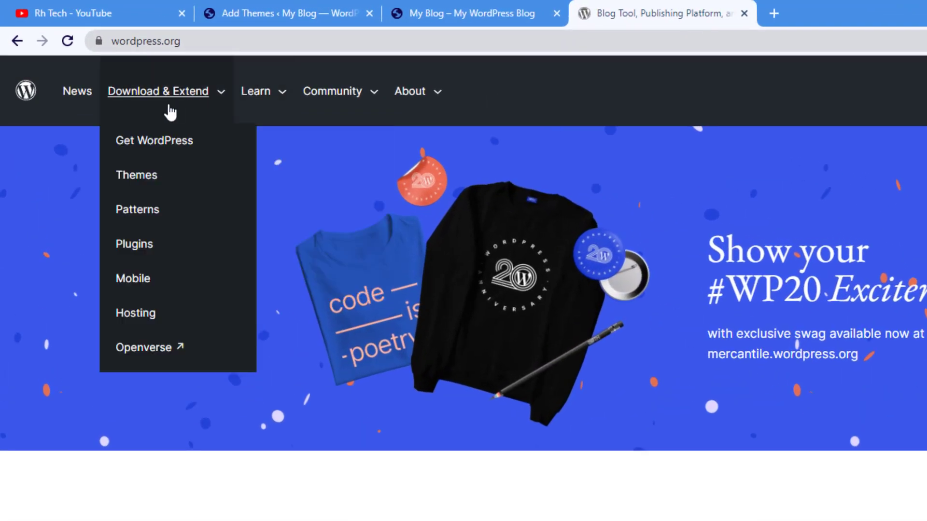
click(151, 176)
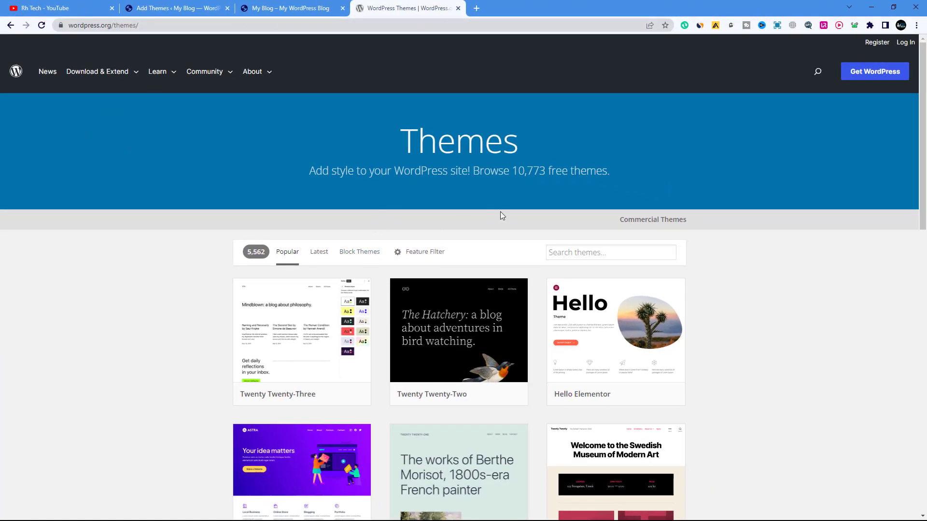
scroll(500, 213, down, 2)
scroll(338, 202, down, 1)
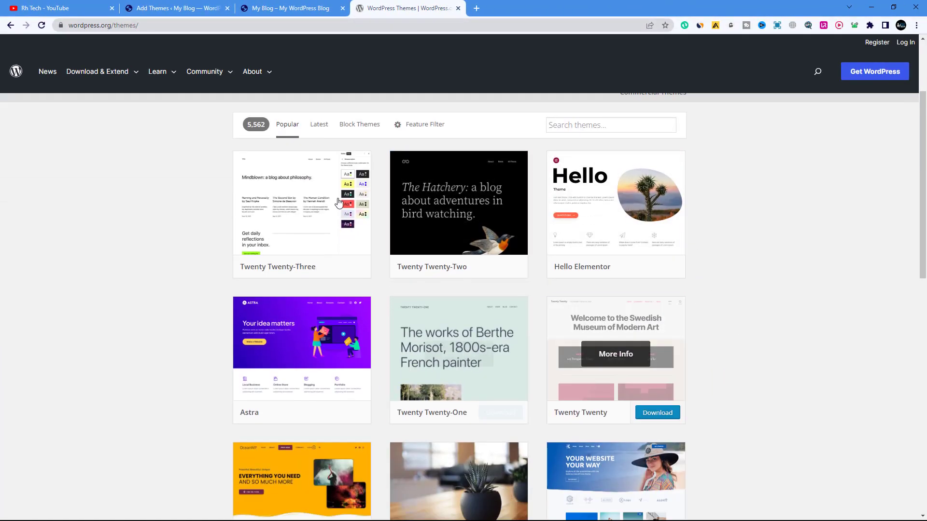
Compare the blog admin's list of themes to add with the popular themes on wordpress.org
click(164, 8)
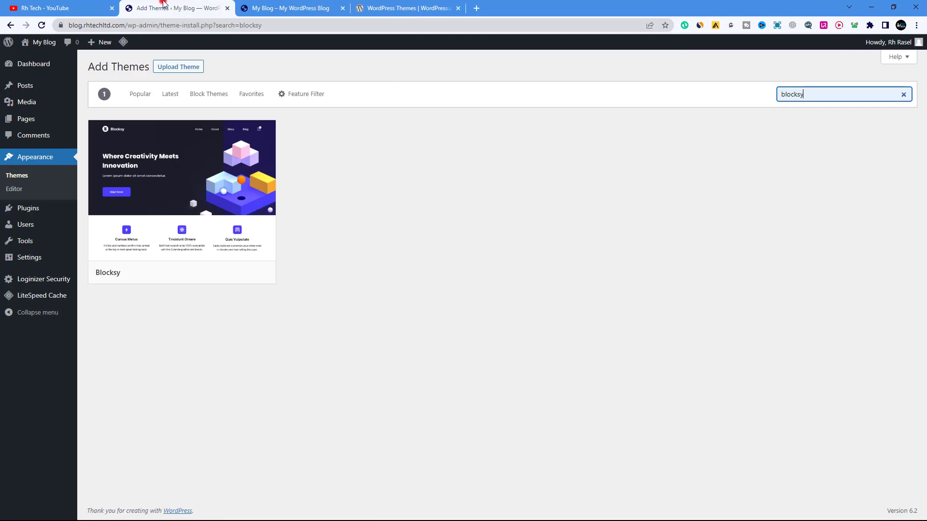
click(10, 26)
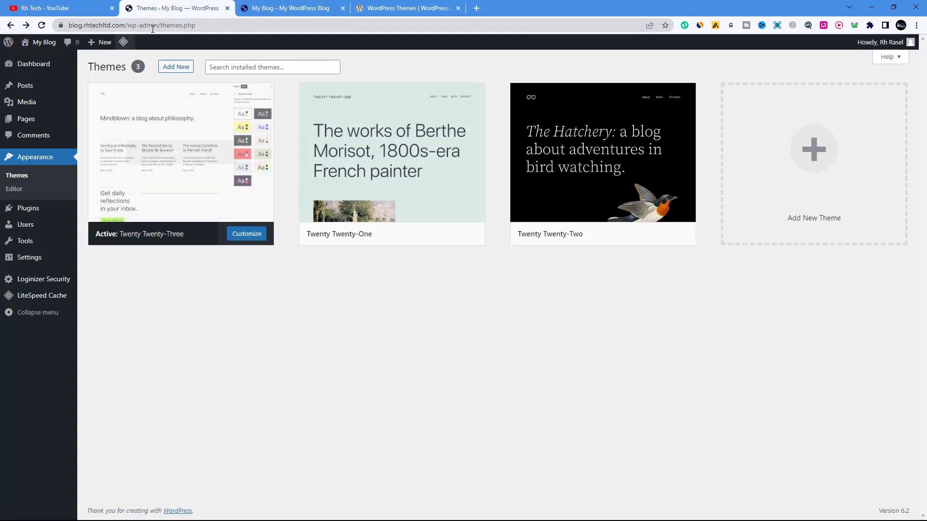
click(172, 68)
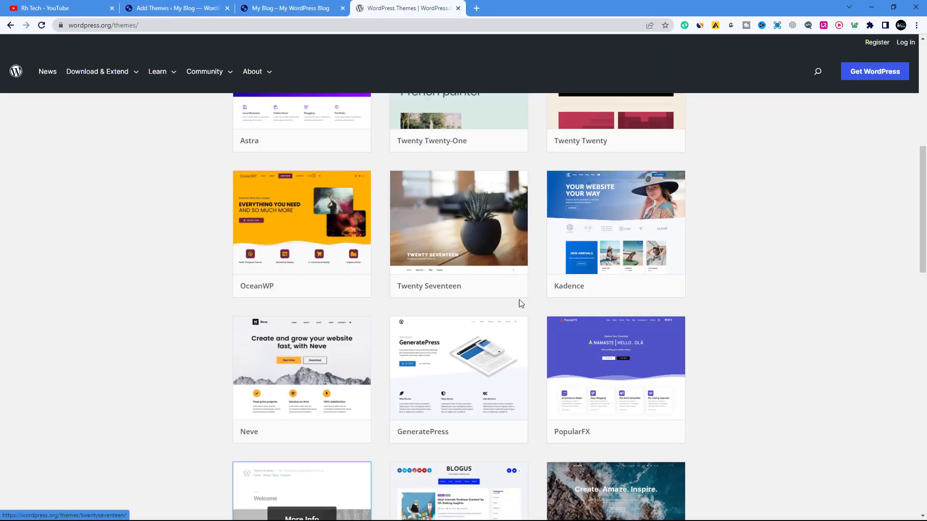
scroll(520, 299, up, 8)
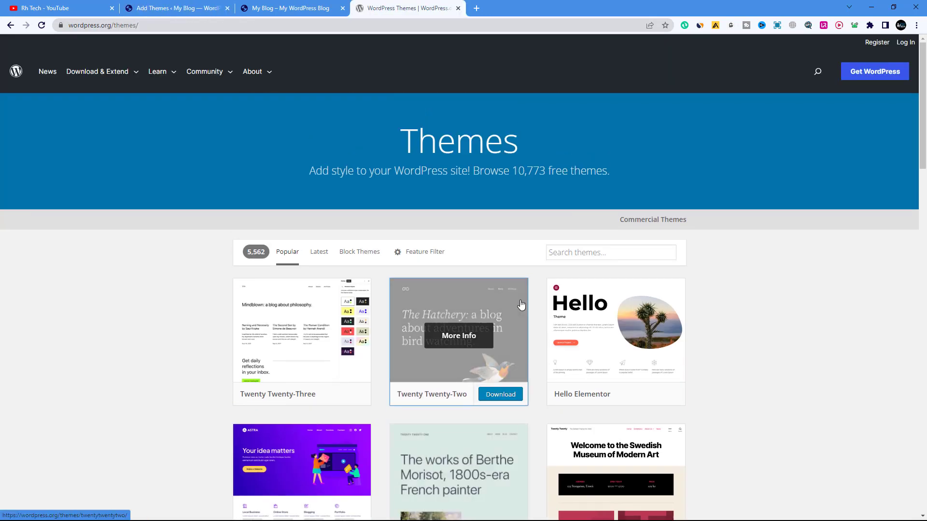
Search the wordpress.org theme directory for "blocksy" and open the Blocksy theme's page
click(203, 6)
scroll(604, 261, down, 18)
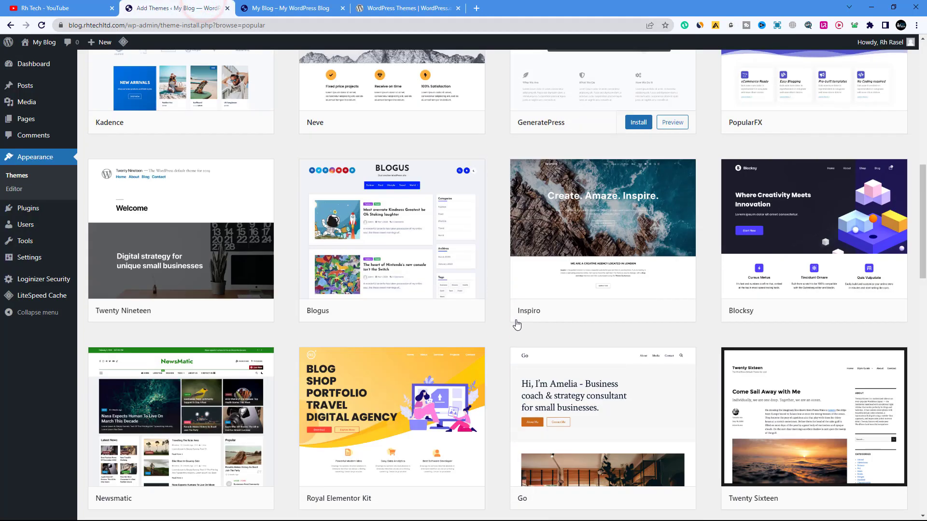
click(431, 6)
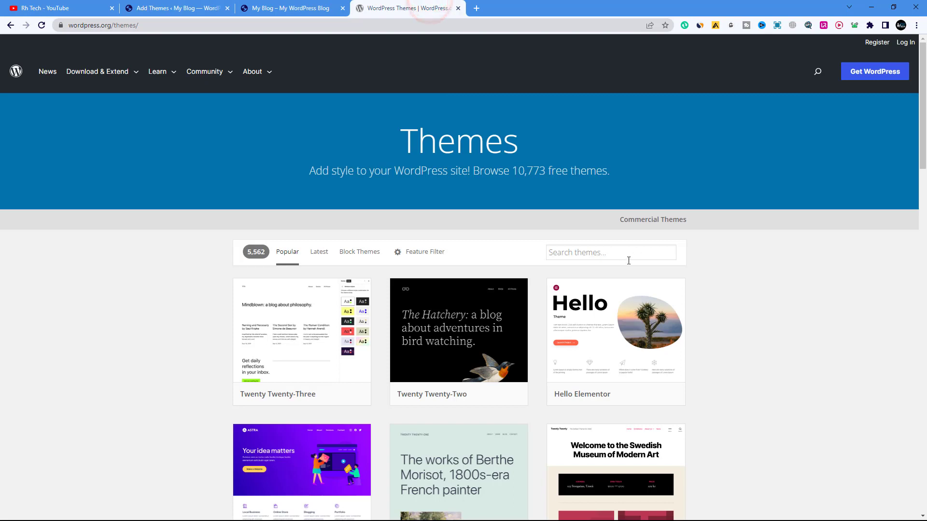
click(583, 251)
click(612, 291)
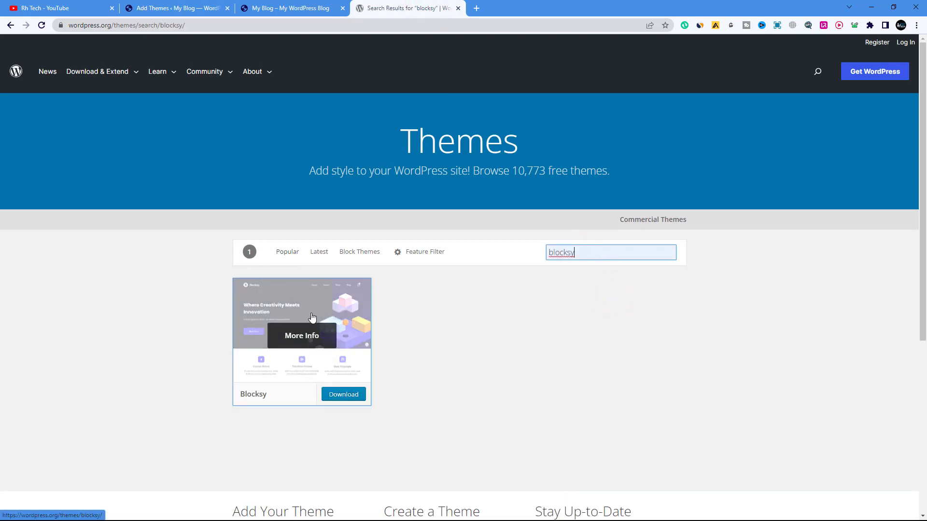
click(313, 314)
Examine the Blocksy theme's description, ratings and version details on its wordpress.org page
scroll(563, 321, down, 5)
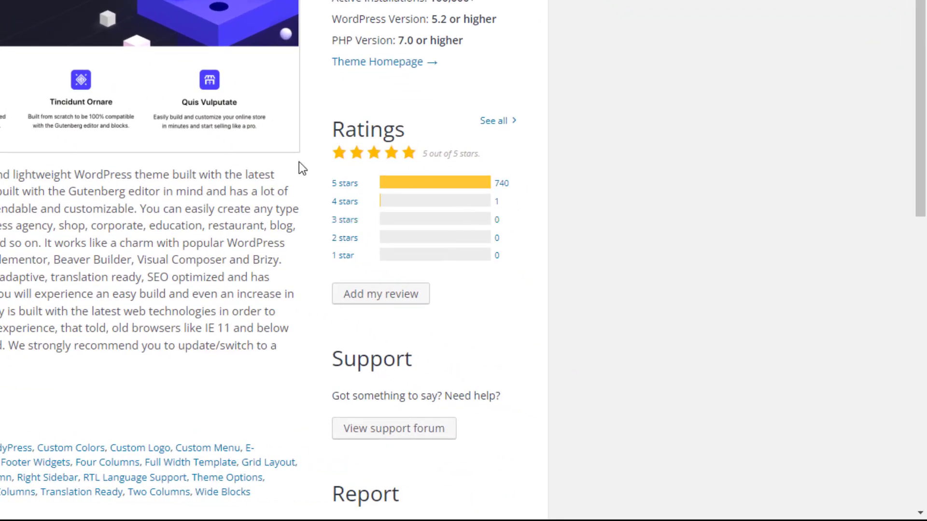
scroll(404, 212, up, 3)
scroll(405, 212, down, 3)
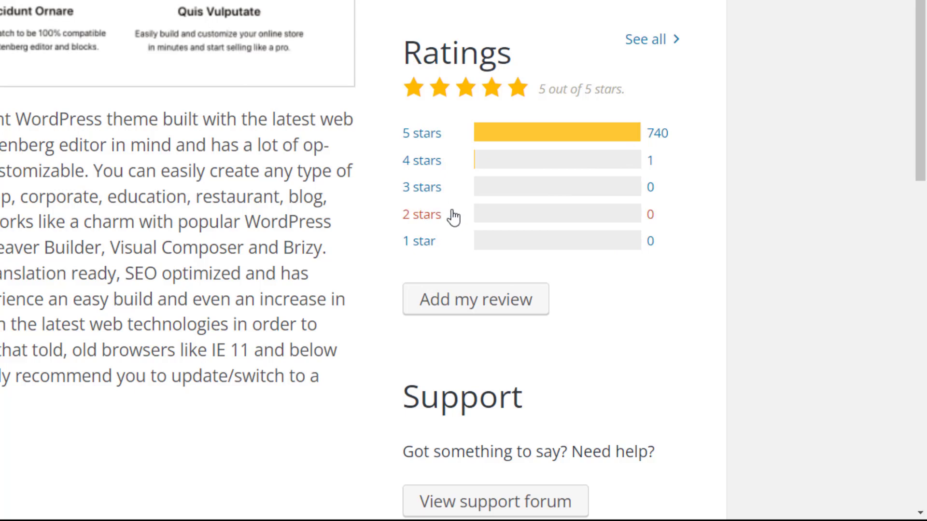
scroll(411, 126, up, 8)
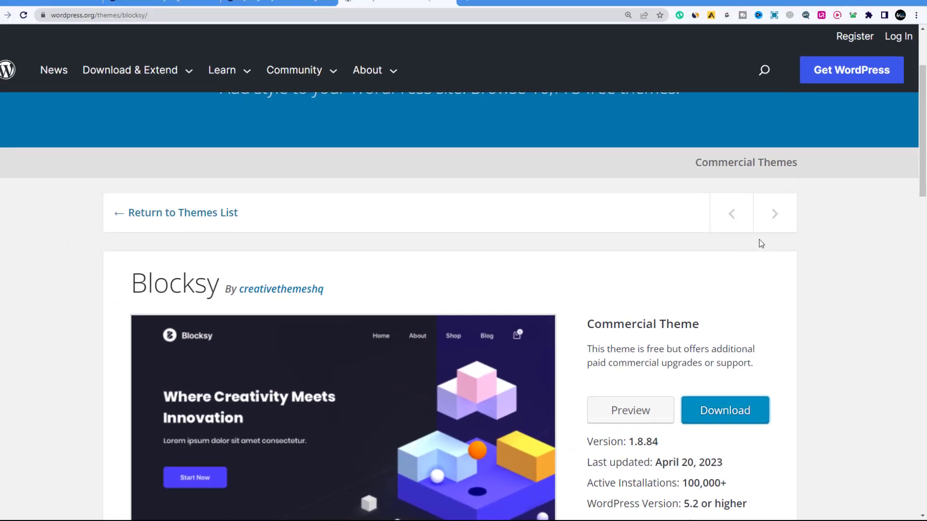
scroll(696, 270, down, 2)
scroll(673, 287, up, 2)
scroll(629, 290, up, 3)
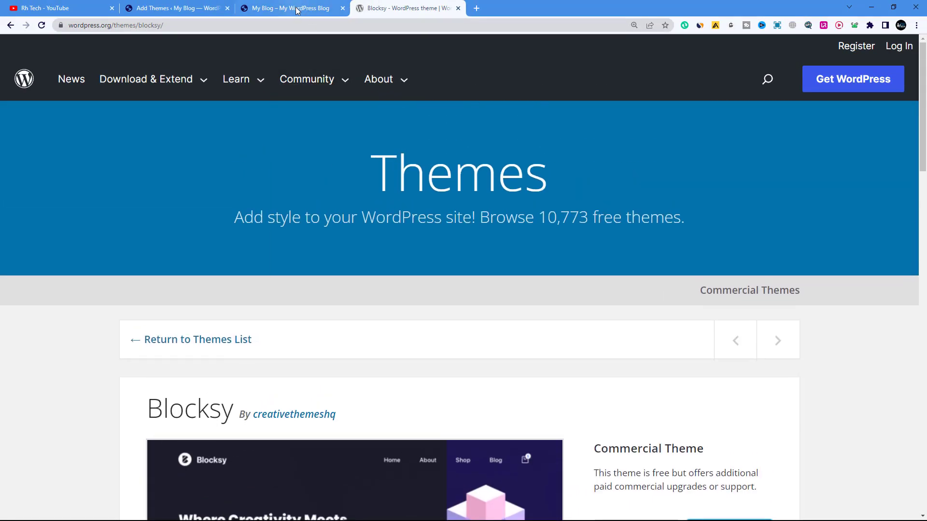
Return to the blog admin's list of themes to add and search it for "blocksy"
click(174, 8)
scroll(201, 192, up, 15)
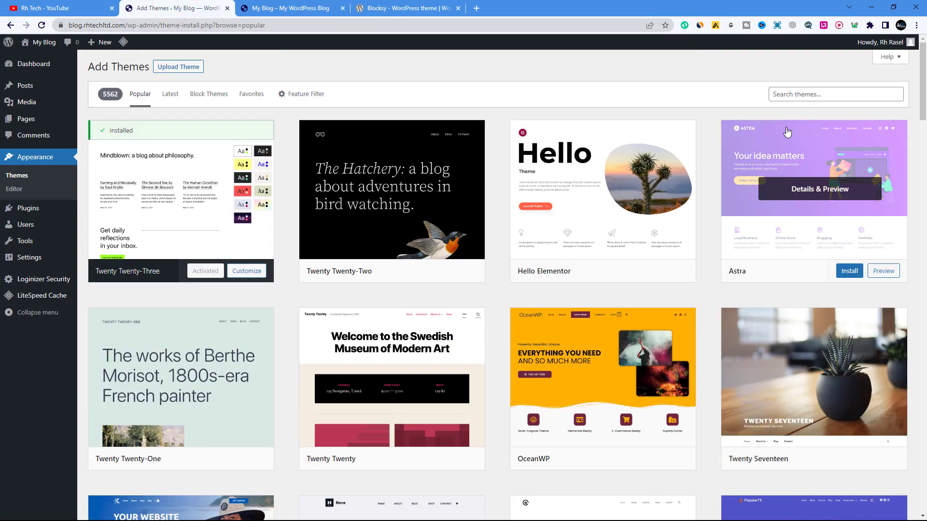
click(797, 94)
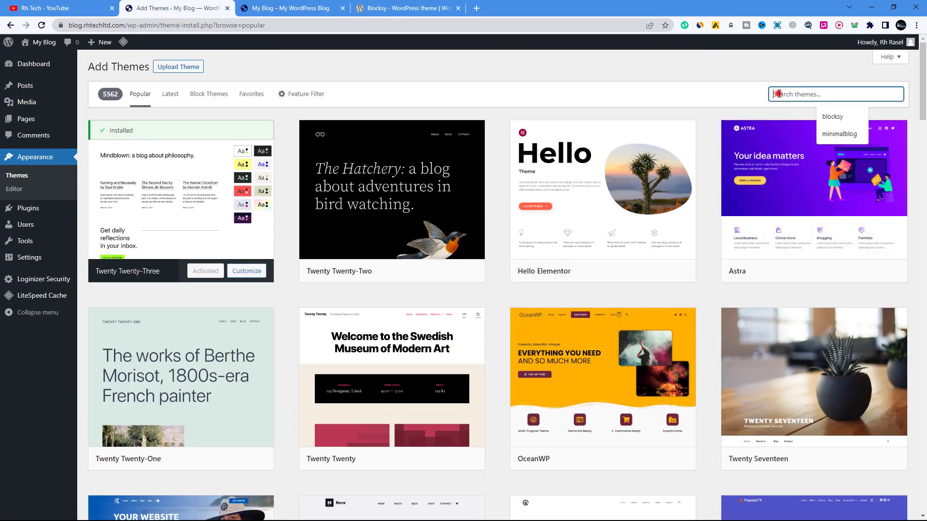
click(826, 119)
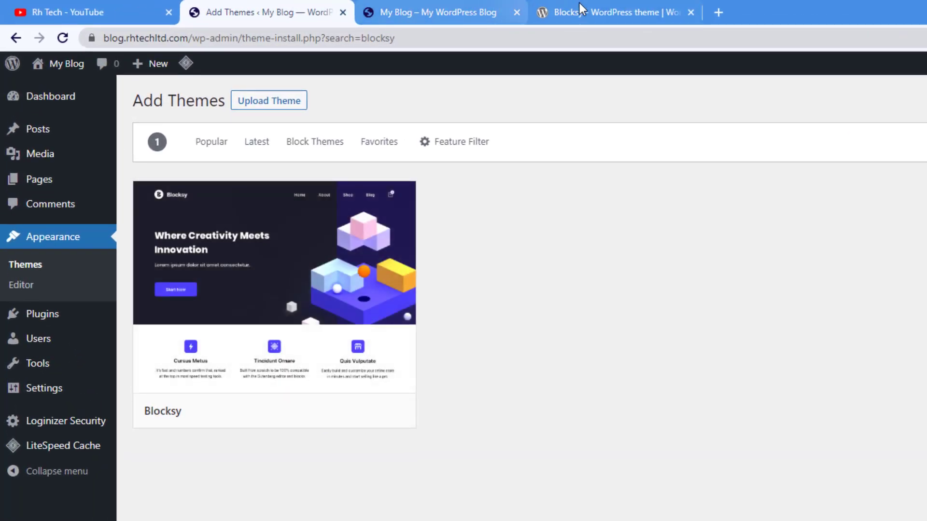
Download the Blocksy theme from its wordpress.org page and save the blocksy.1.8.84 ZIP archive in the Downloads folder
click(574, 11)
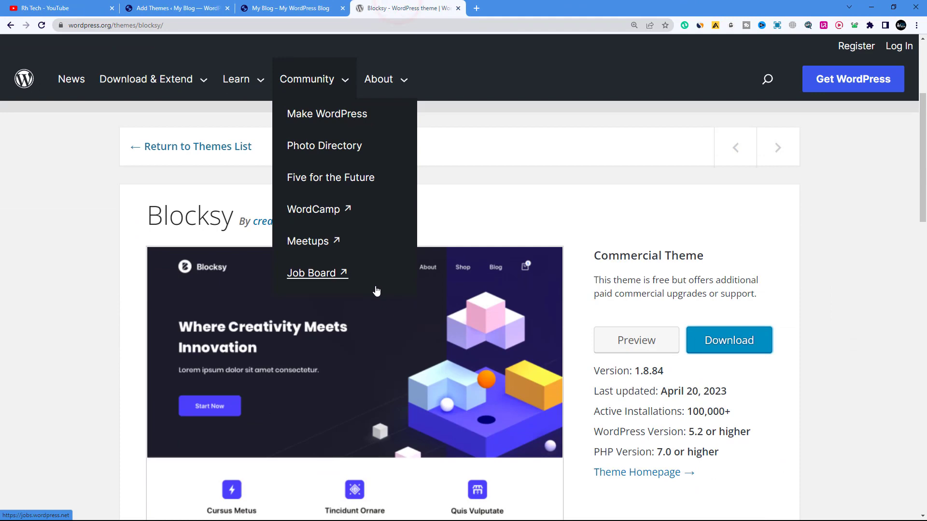
scroll(740, 314, down, 1)
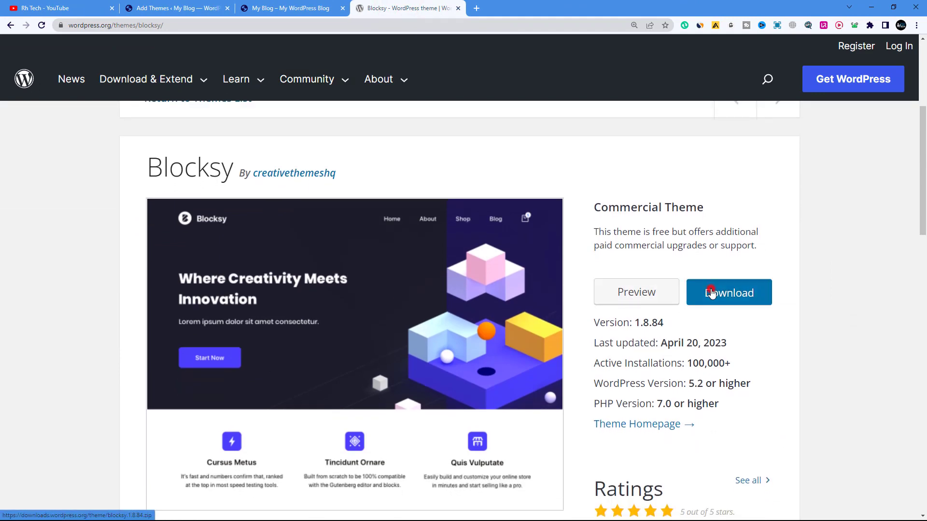
click(707, 290)
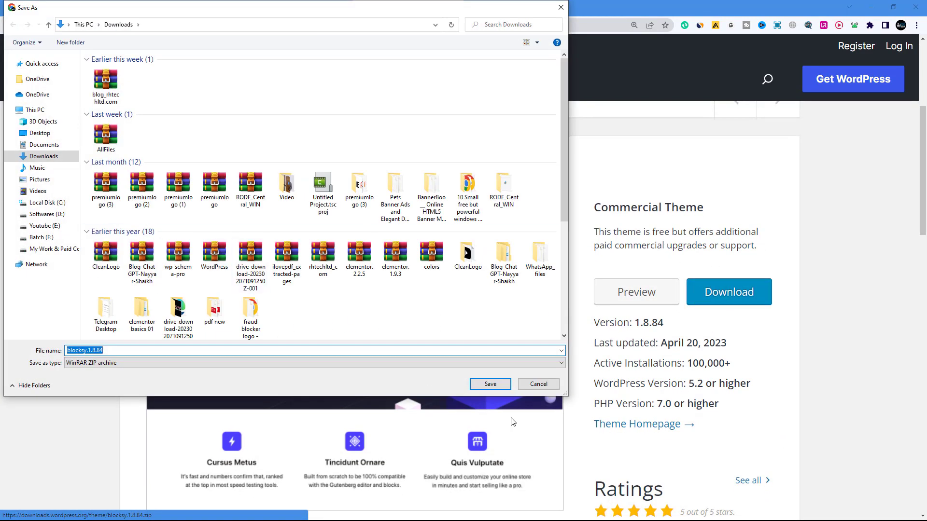
click(490, 384)
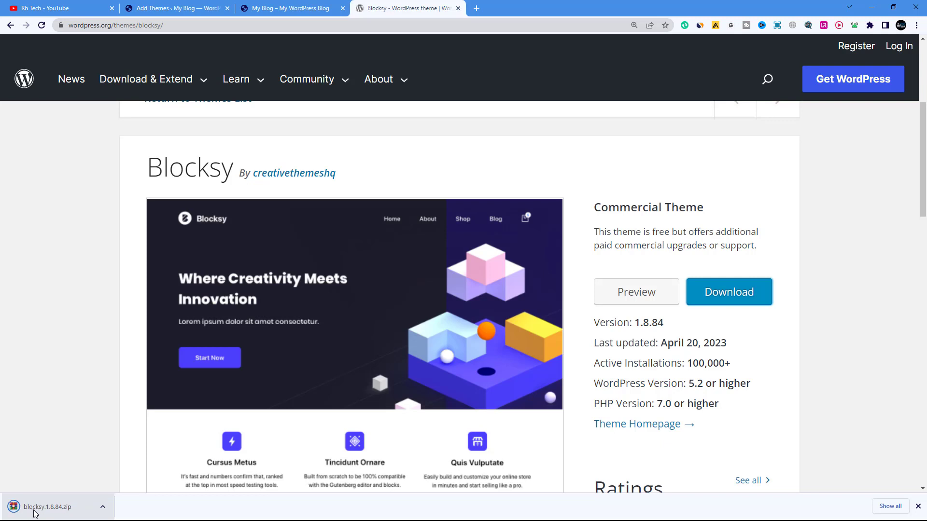
Upload the downloaded blocksy.1.8.84.zip to the blog as a theme and install it
click(176, 9)
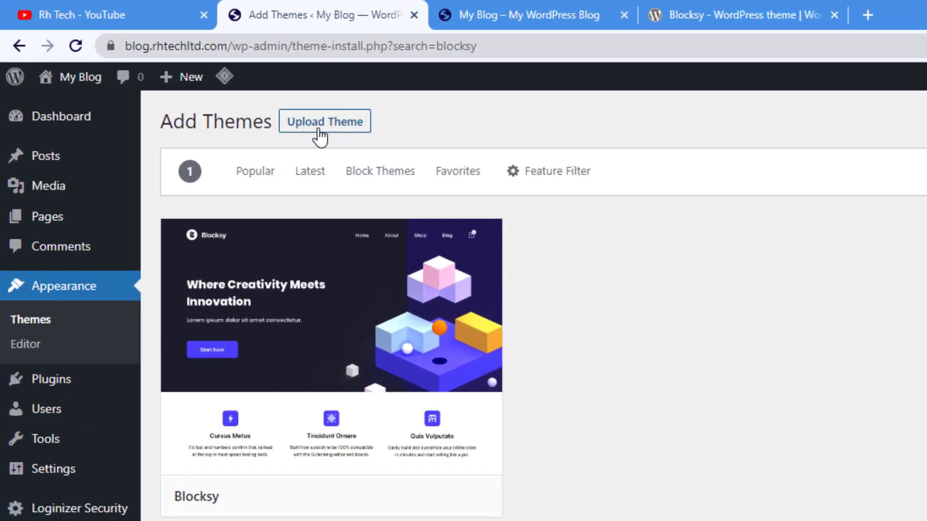
click(327, 136)
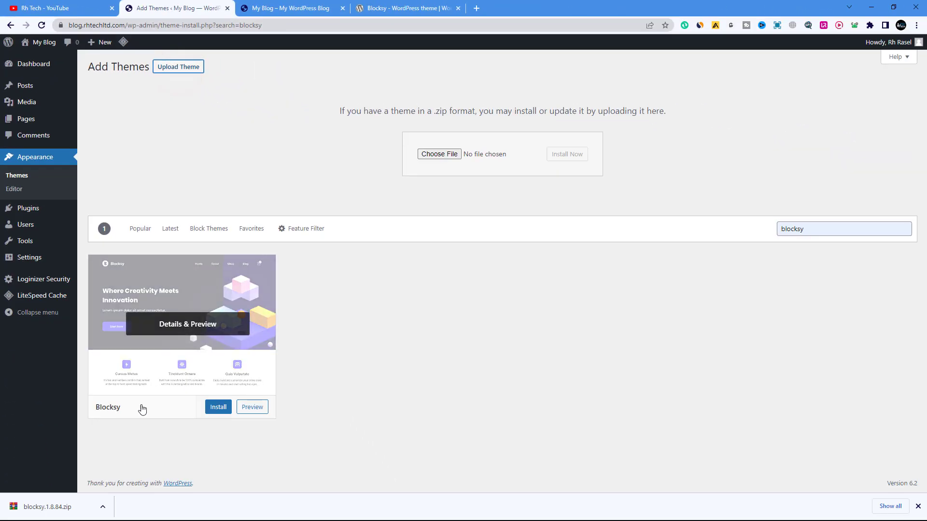
drag(20, 514, 459, 163)
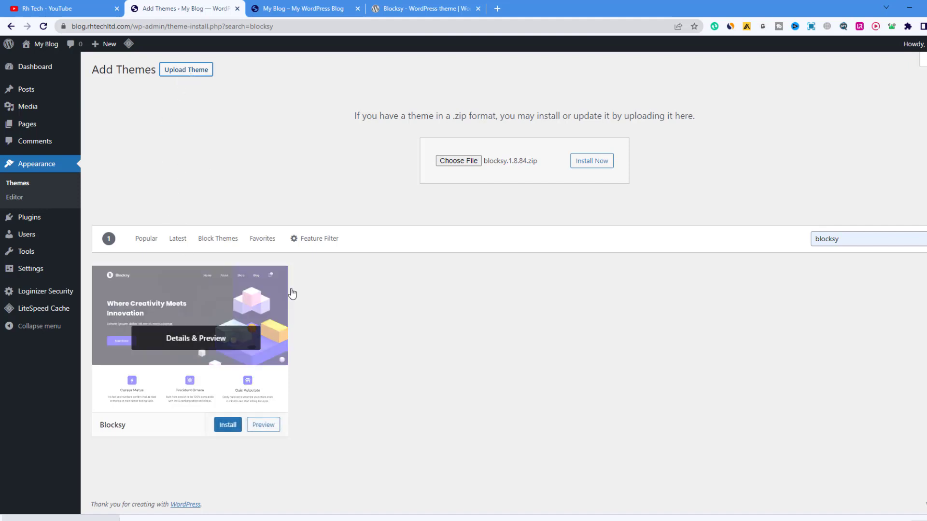
click(589, 165)
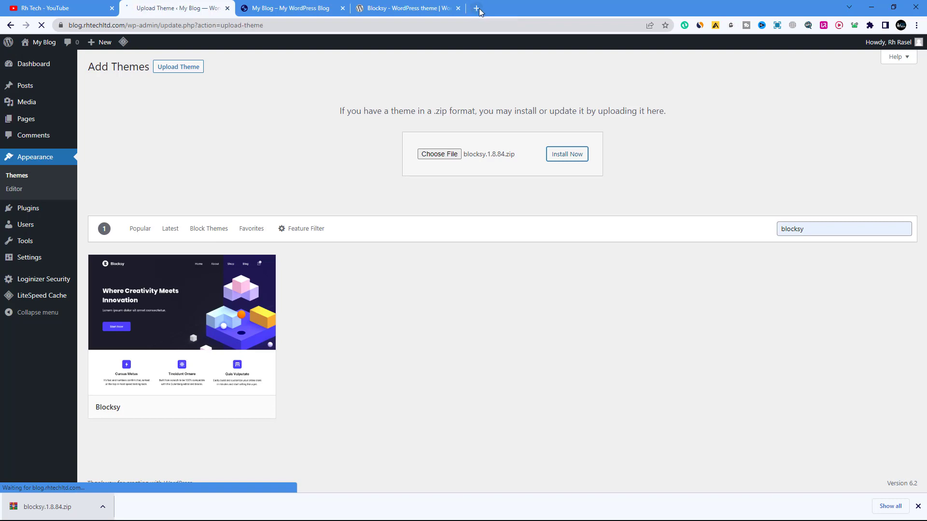
Open themeforest.net in a new tab and look through its WordPress themes and website templates
click(477, 8)
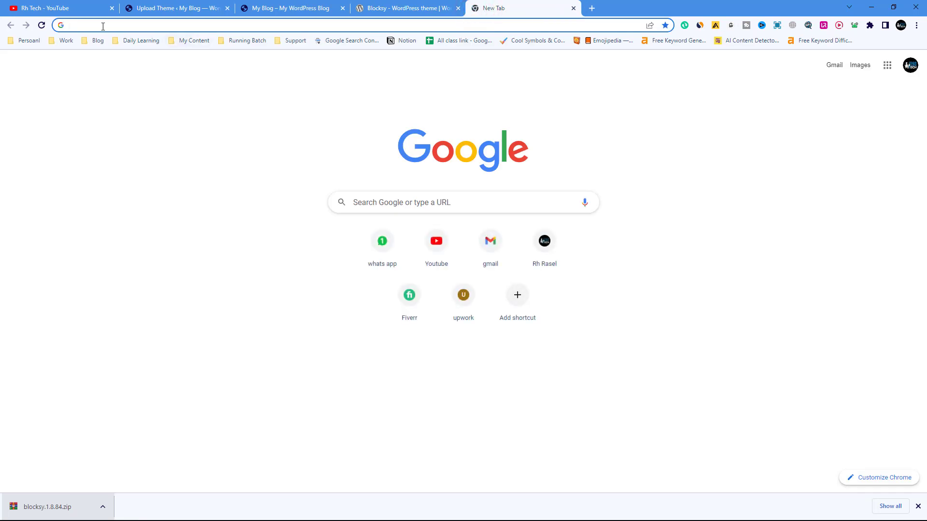
text(the)
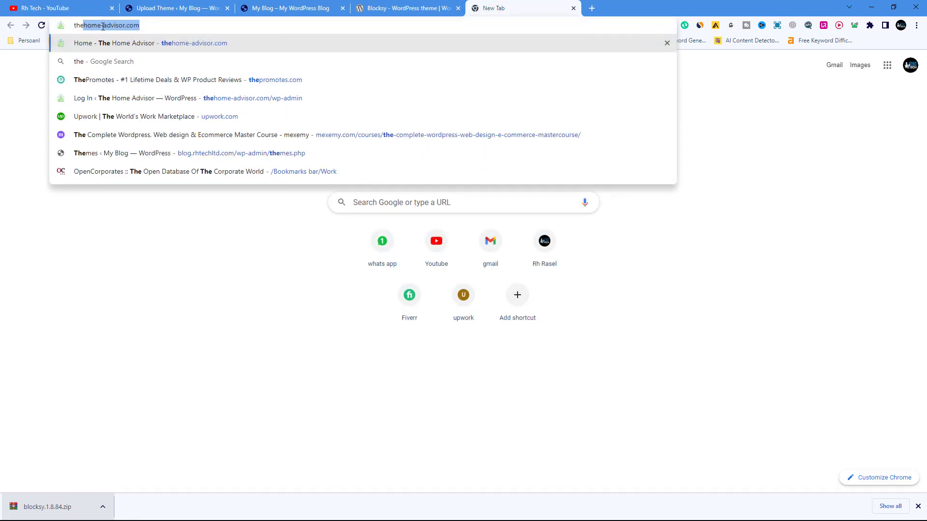
text(m)
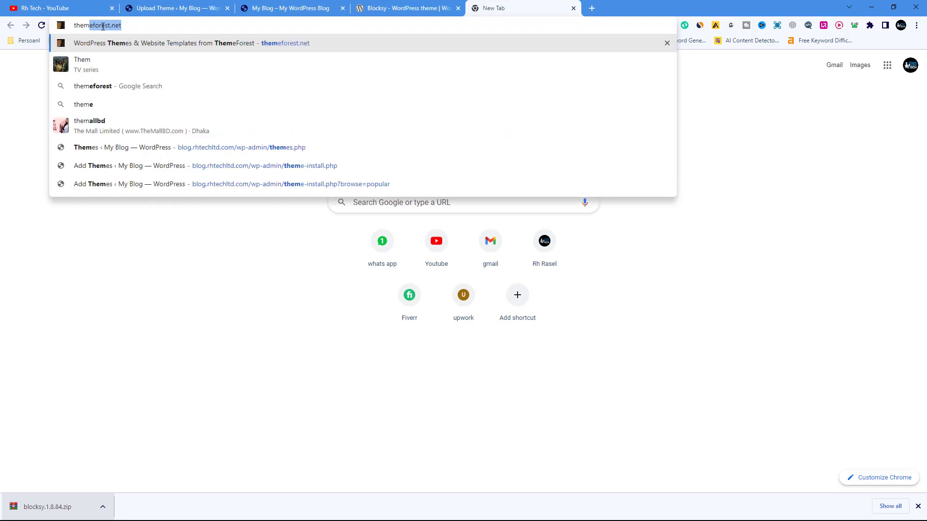
key(Return)
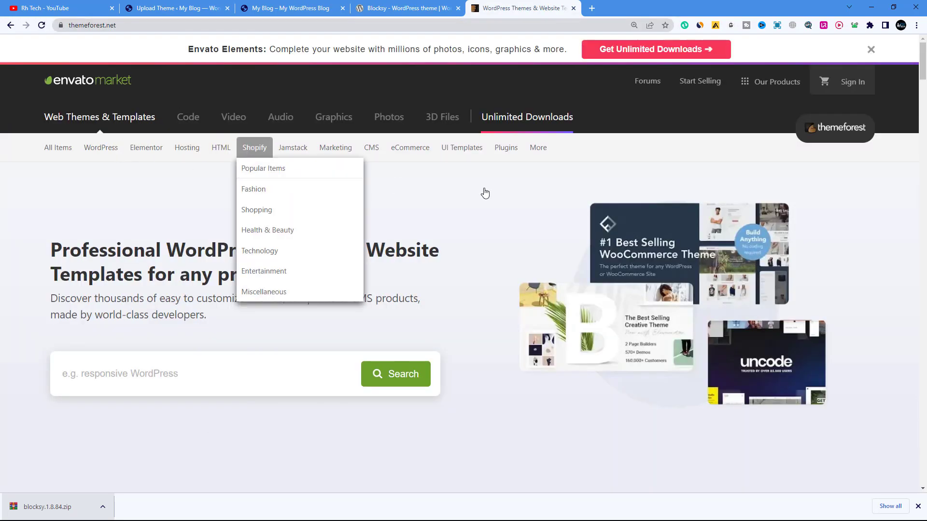
scroll(485, 193, down, 15)
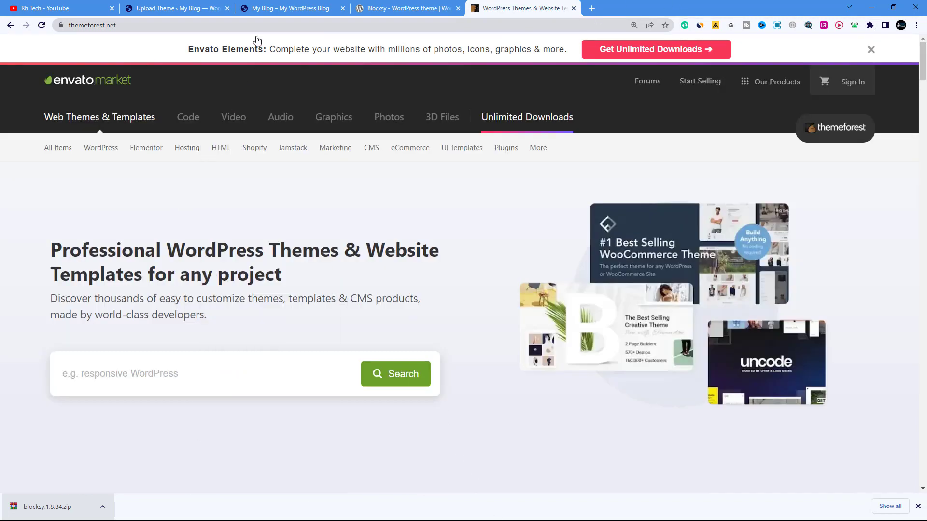
Return to the blog's theme upload page, check the installation messages and activate the uploaded Blocksy theme
click(179, 8)
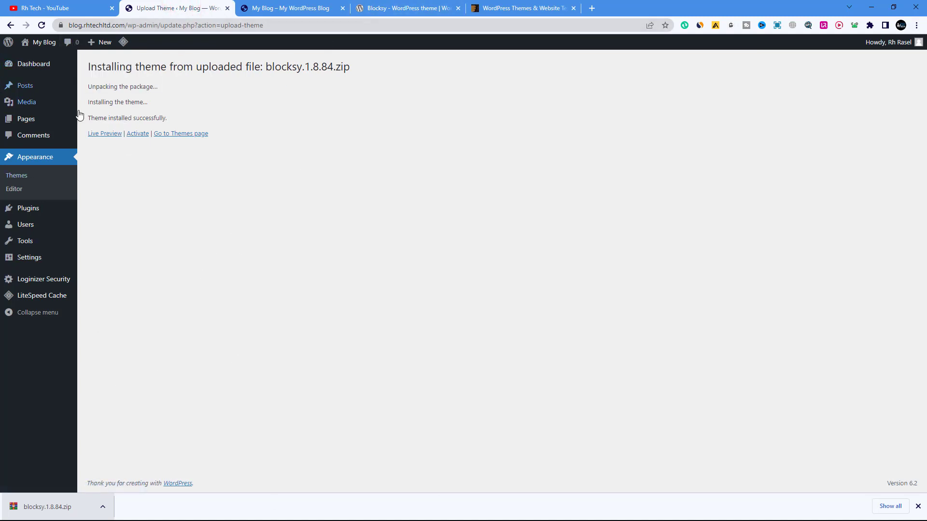
drag(96, 66, 219, 67)
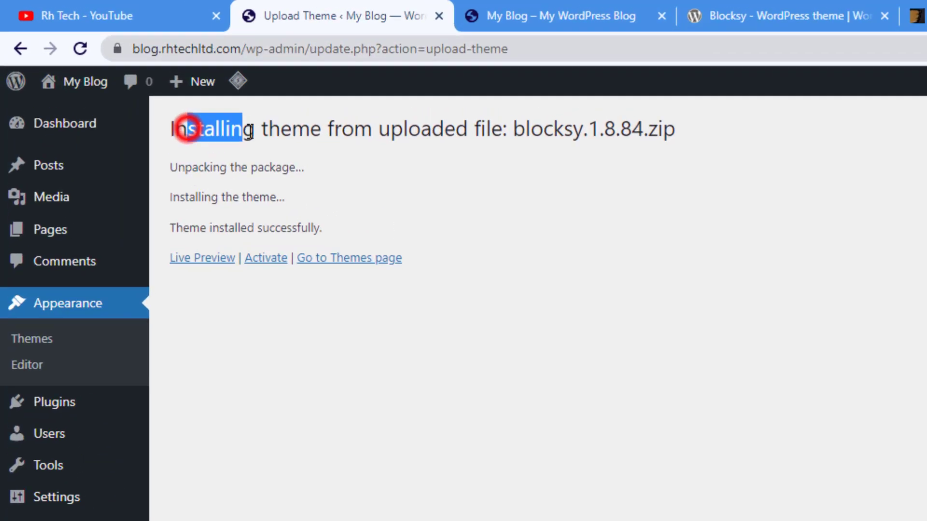
drag(547, 166, 875, 156)
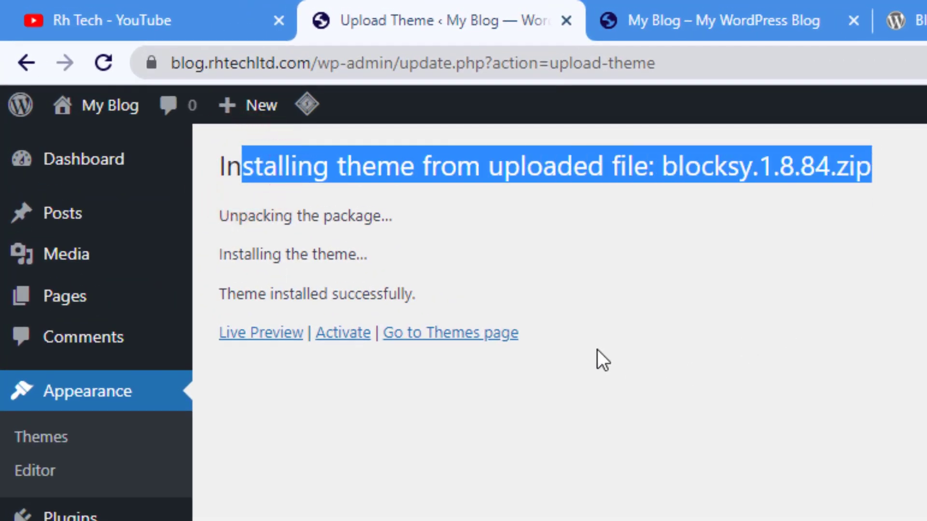
click(847, 160)
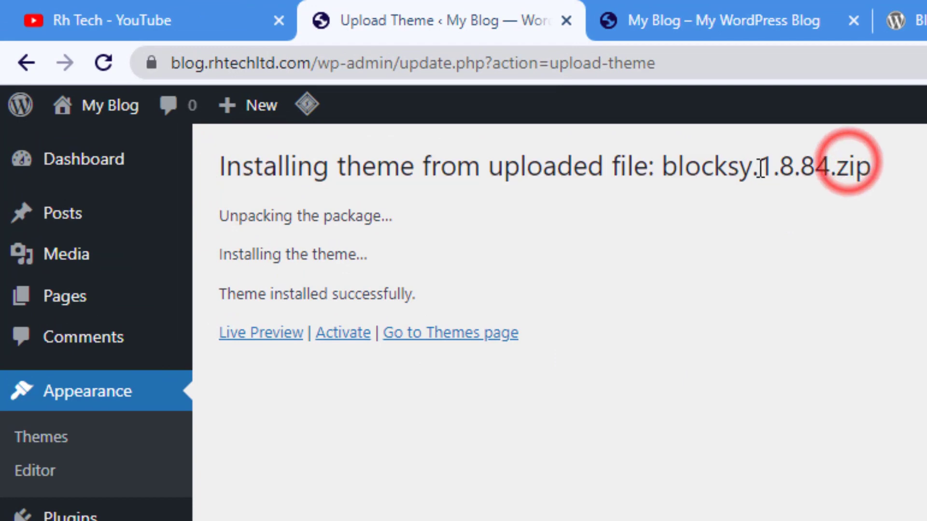
drag(759, 166, 903, 166)
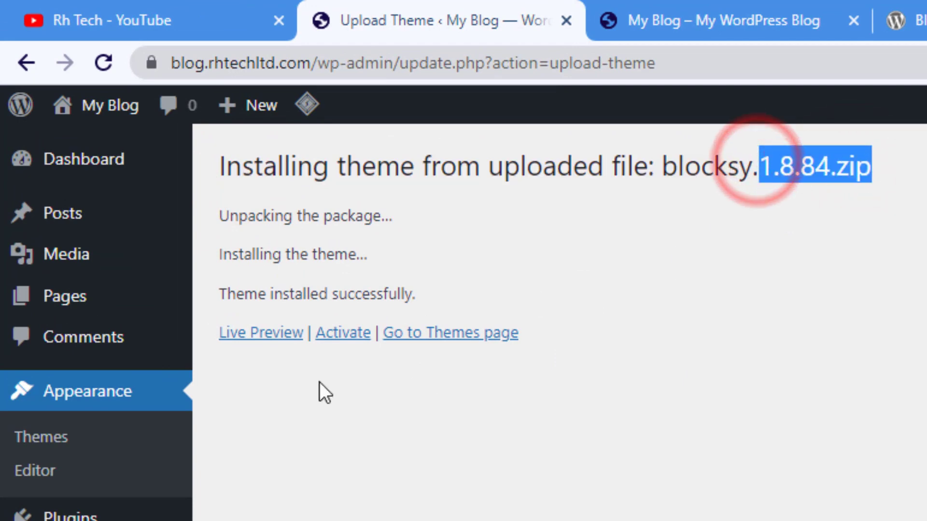
click(351, 335)
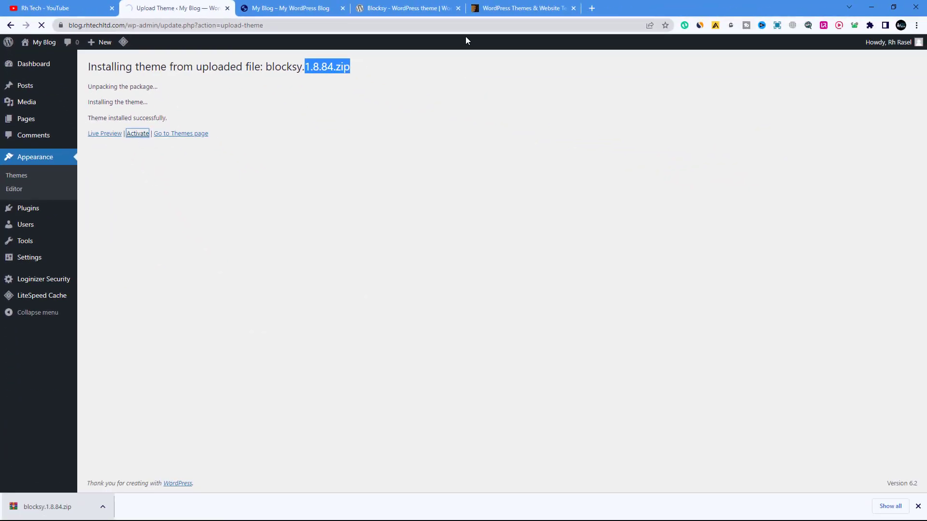
Examine Blocksy's ratings and its downloads-per-day chart on the wordpress.org theme page
click(418, 7)
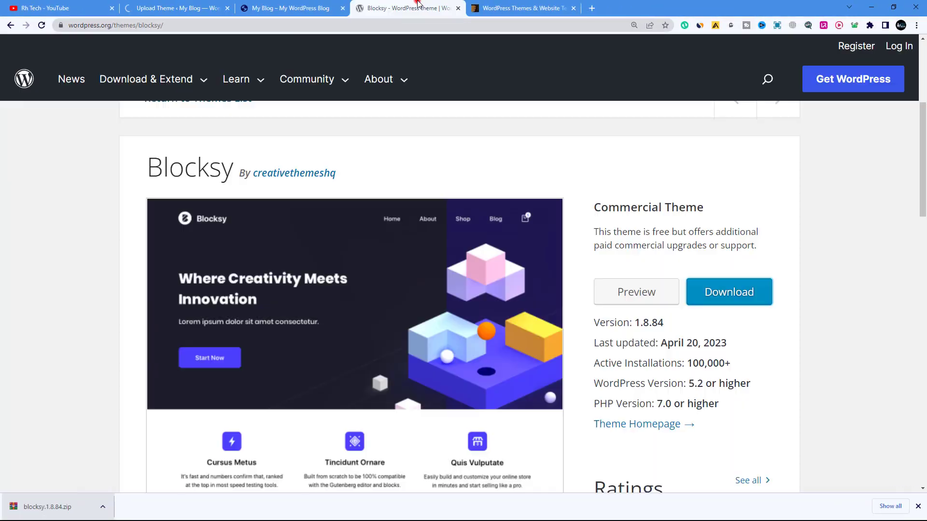
scroll(683, 227, down, 5)
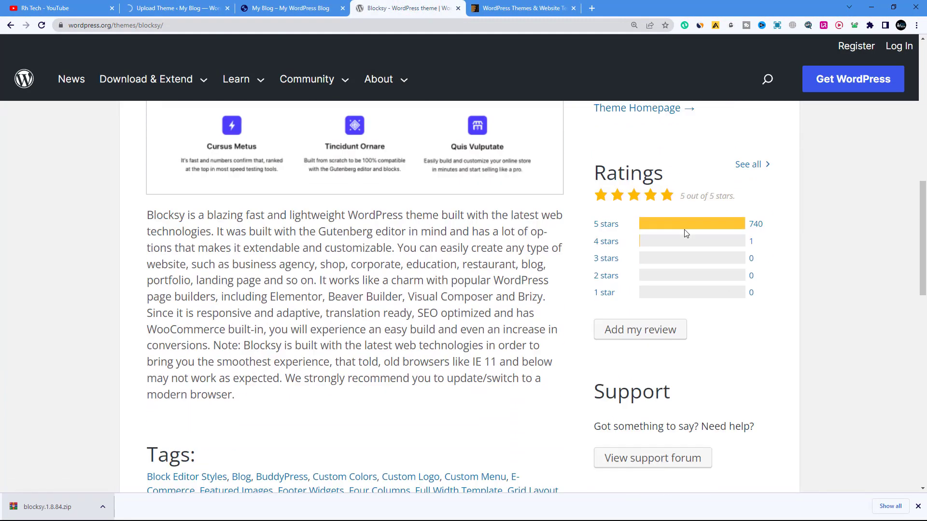
scroll(686, 233, down, 8)
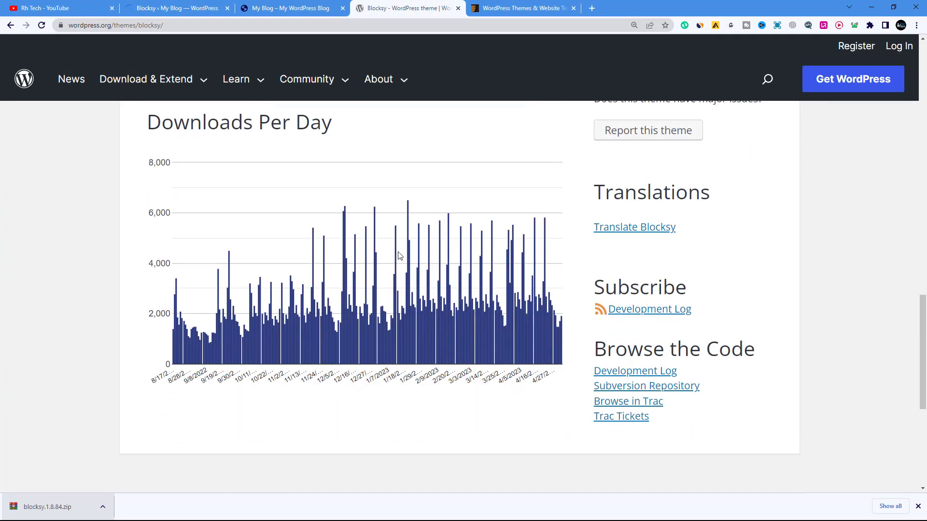
scroll(401, 251, down, 6)
scroll(402, 248, up, 4)
mouse_move(403, 251)
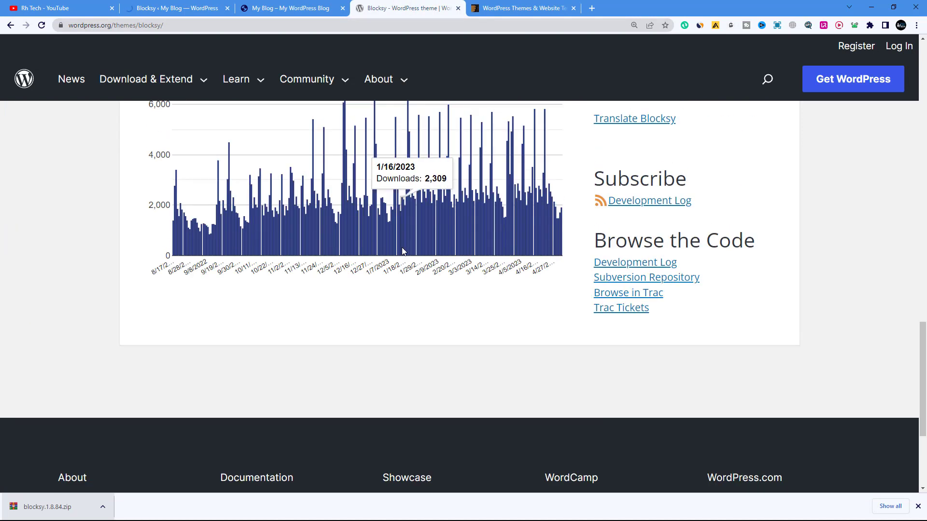
scroll(402, 250, up, 5)
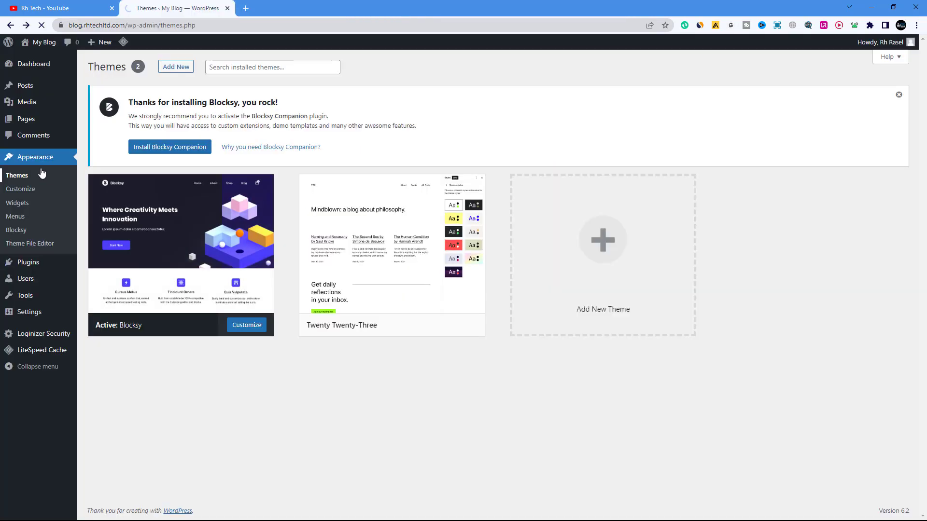
Open the blog admin's list of installed themes to check which theme is active
click(22, 178)
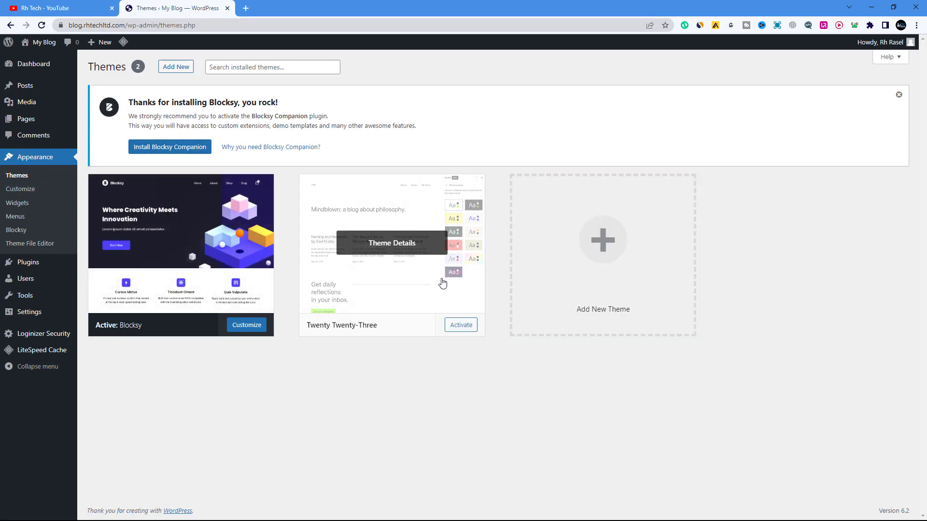
Try to delete the unused Twenty Twenty-Three theme from its details view, and close the details
click(413, 290)
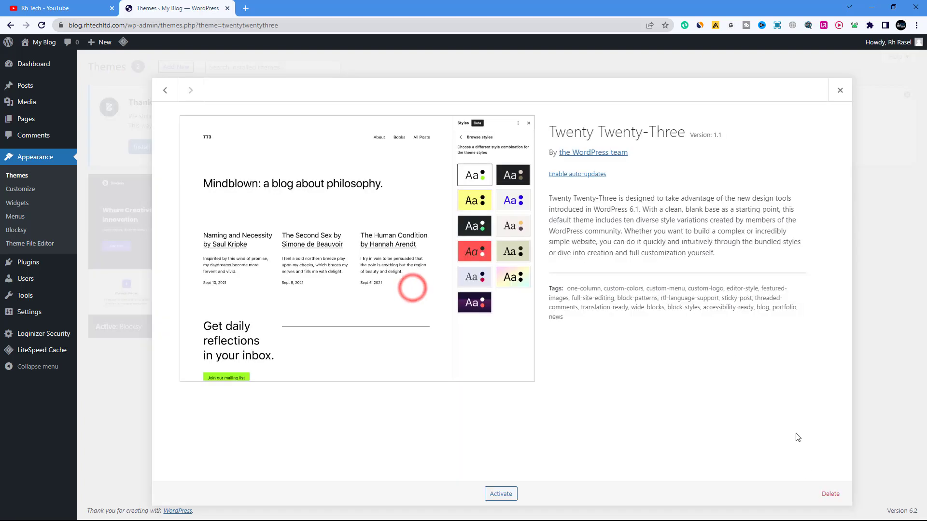
click(830, 494)
click(510, 98)
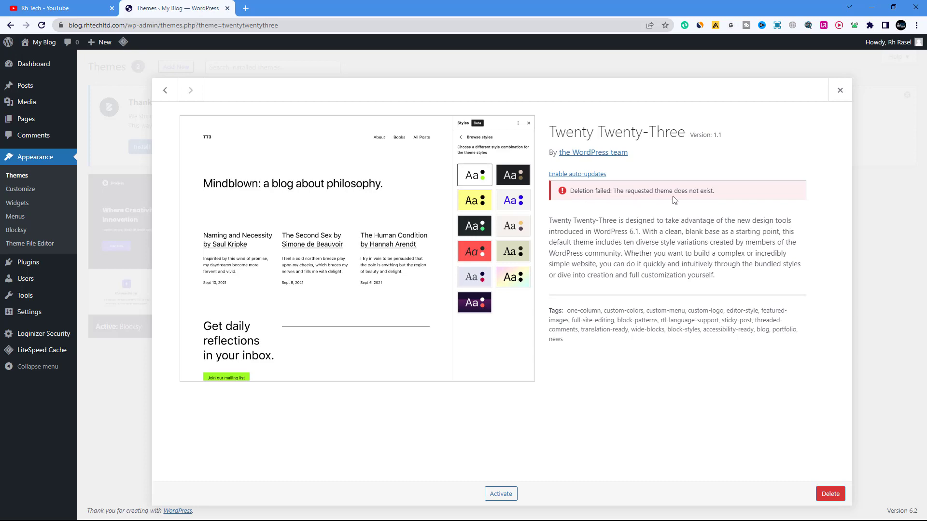
click(840, 90)
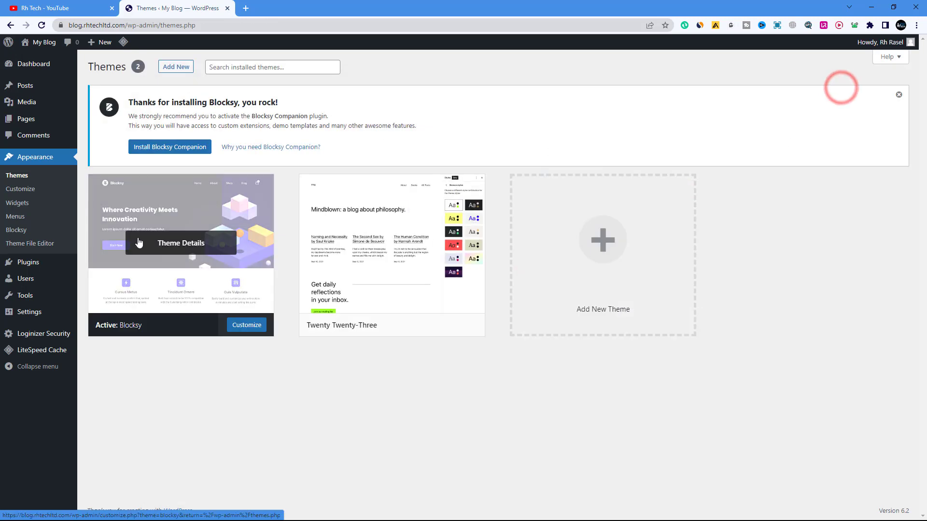
Install the recommended Blocksy Companion plugin from the theme's notice and look at the Blocksy page's Customizer Shortcuts
drag(340, 190, 509, 174)
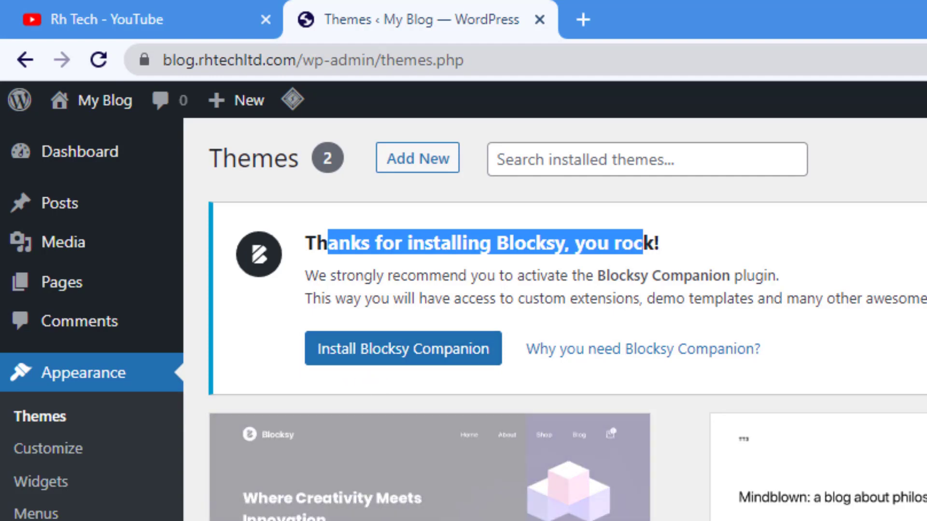
click(396, 344)
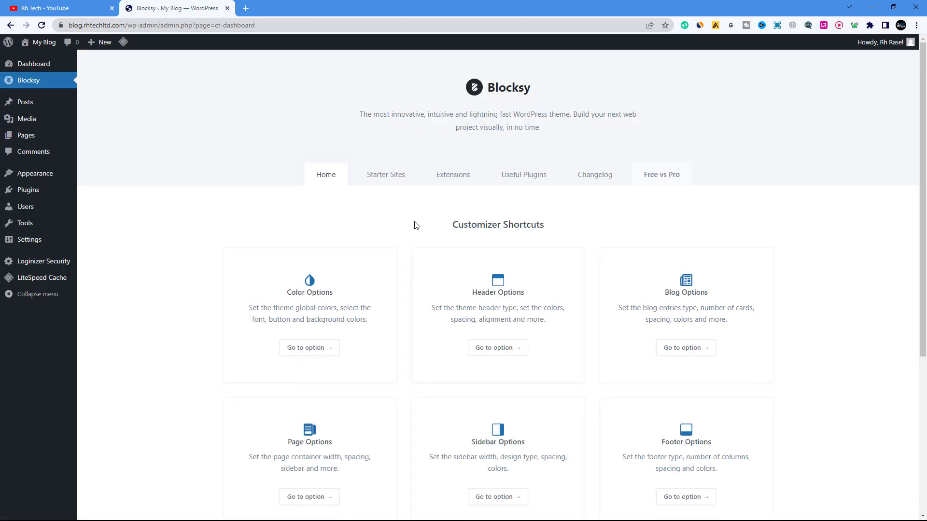
drag(547, 227, 451, 226)
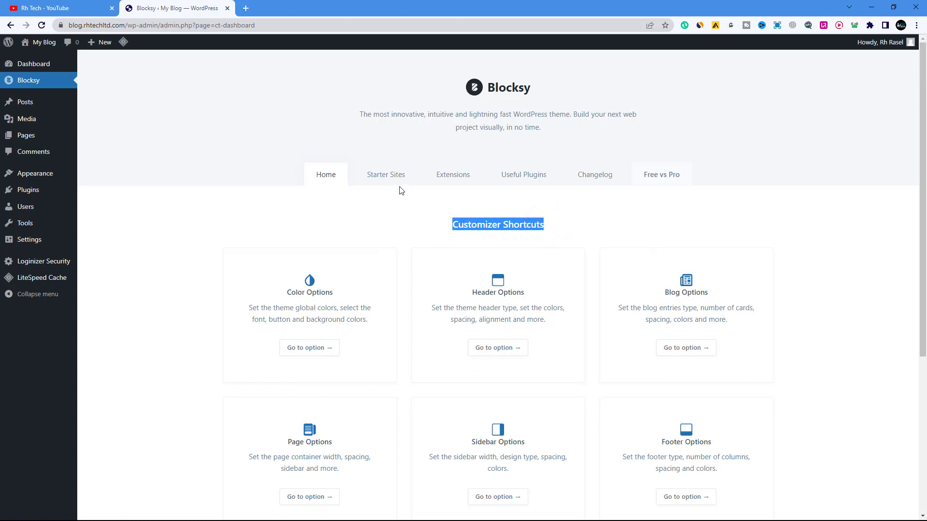
Activate the free Cookies Consent extension among Blocksy's extensions
click(385, 178)
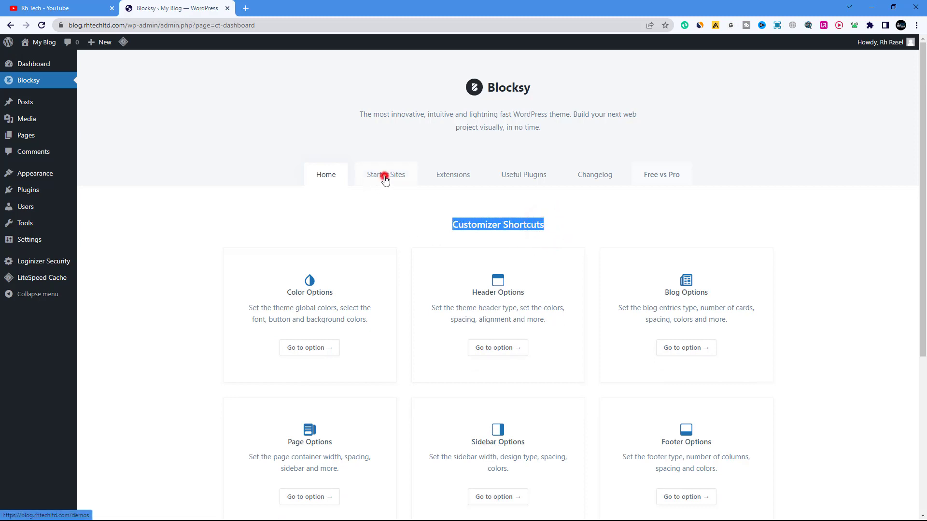
click(435, 179)
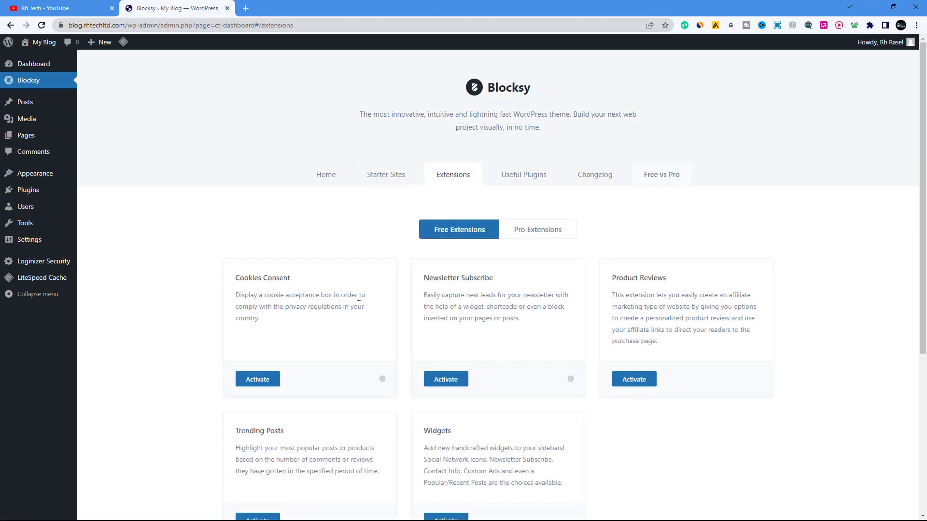
scroll(355, 306, down, 2)
drag(303, 180, 234, 180)
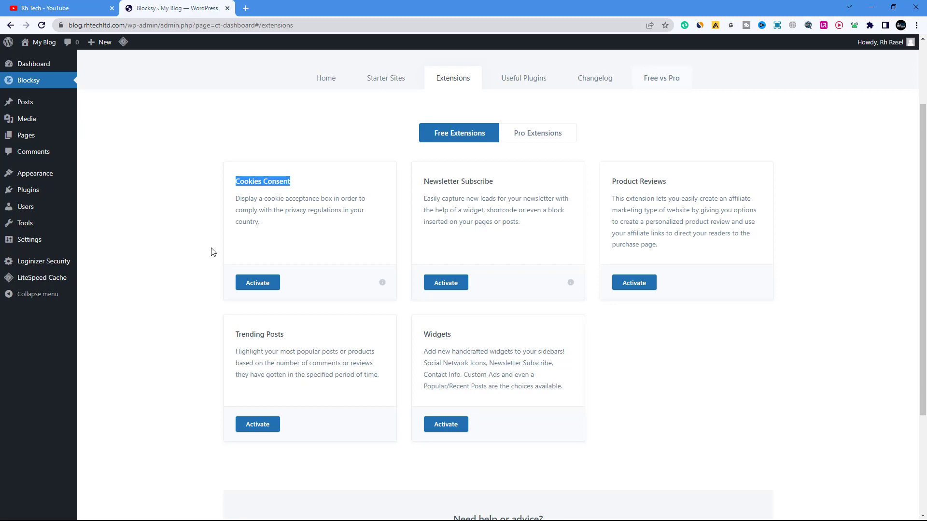
click(271, 285)
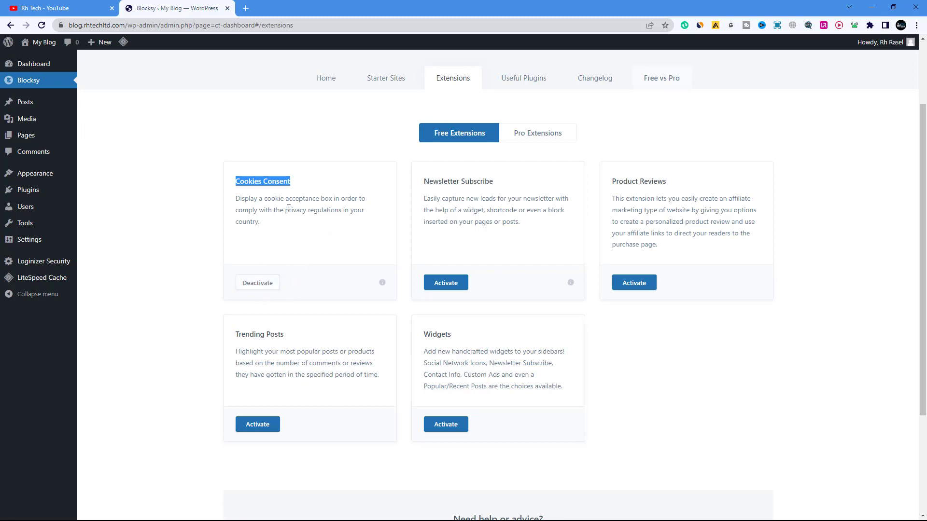
Review the other free Blocksy extensions and activate the Widgets extension
drag(269, 225, 241, 205)
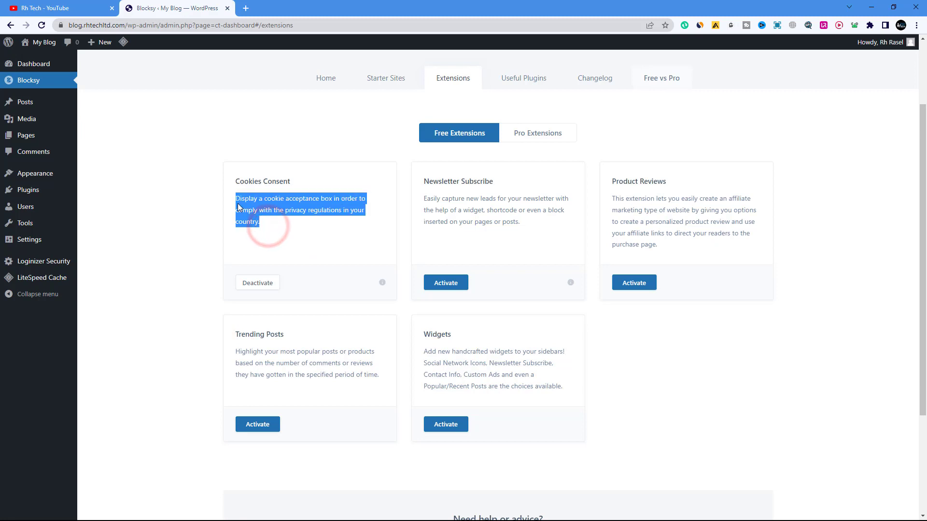
triple_click(429, 184)
click(626, 182)
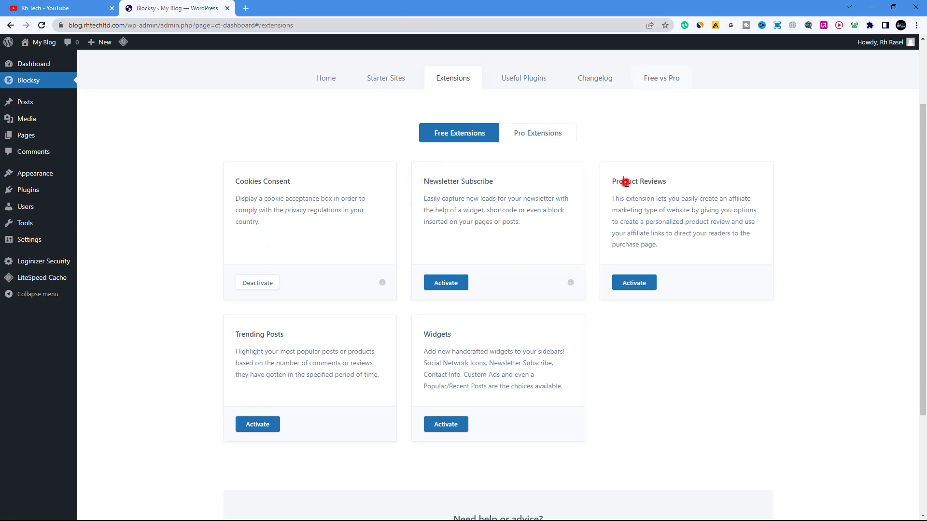
drag(626, 182, 648, 183)
drag(255, 338, 282, 337)
drag(437, 334, 445, 335)
click(447, 425)
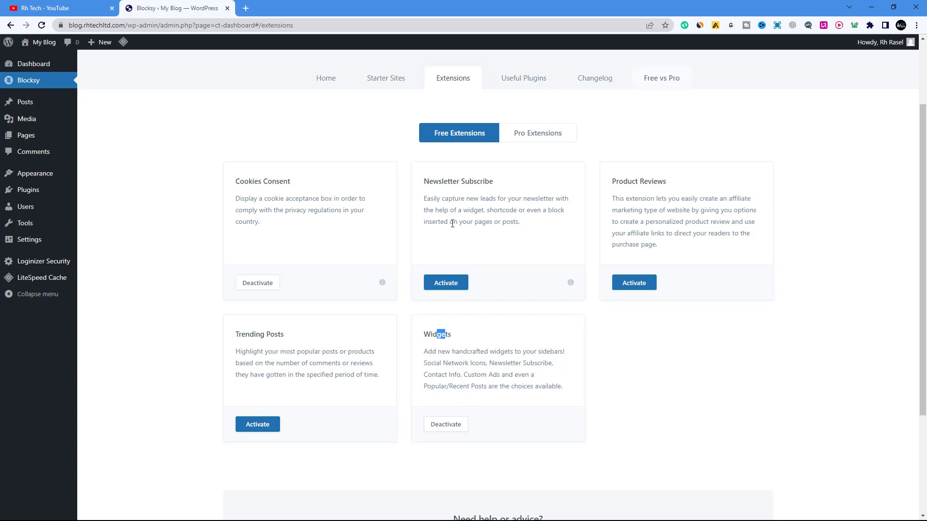
Look over Blocksy's Pro extensions, its useful plugins and its changelog
click(556, 133)
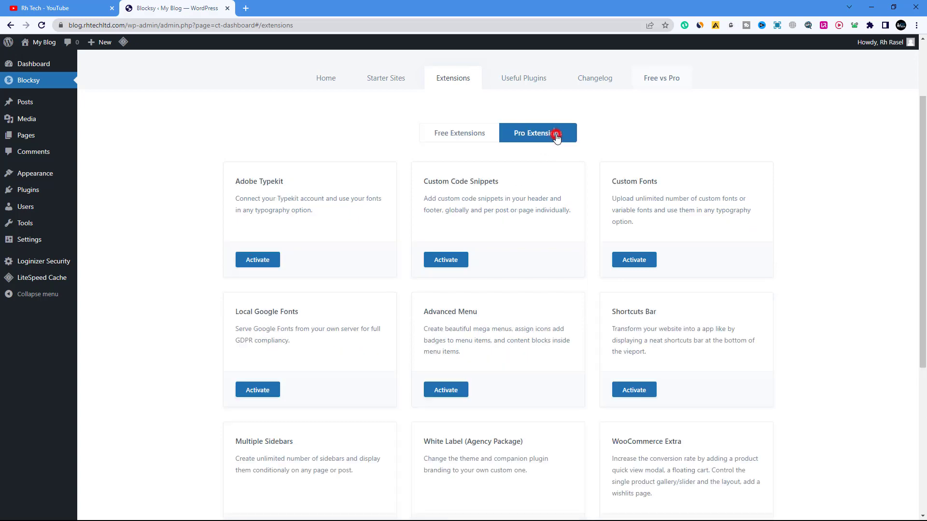
click(456, 134)
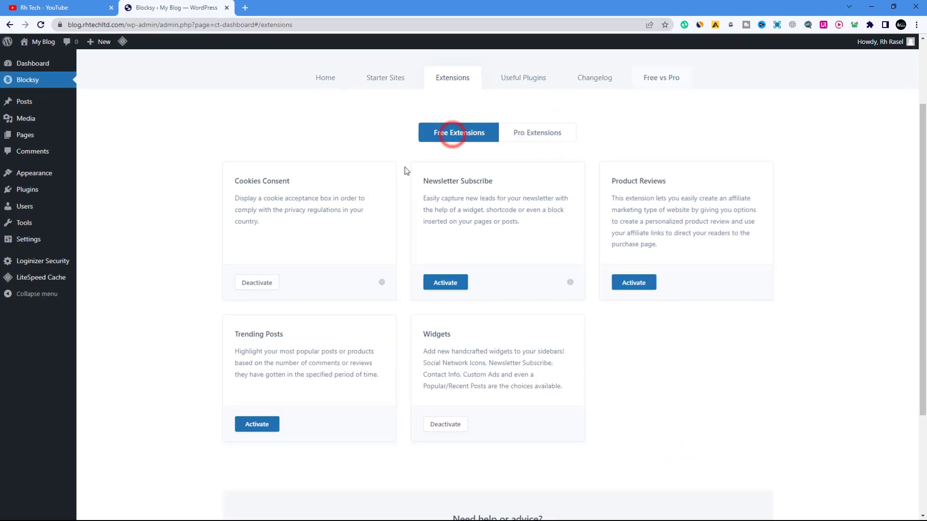
scroll(531, 92, up, 2)
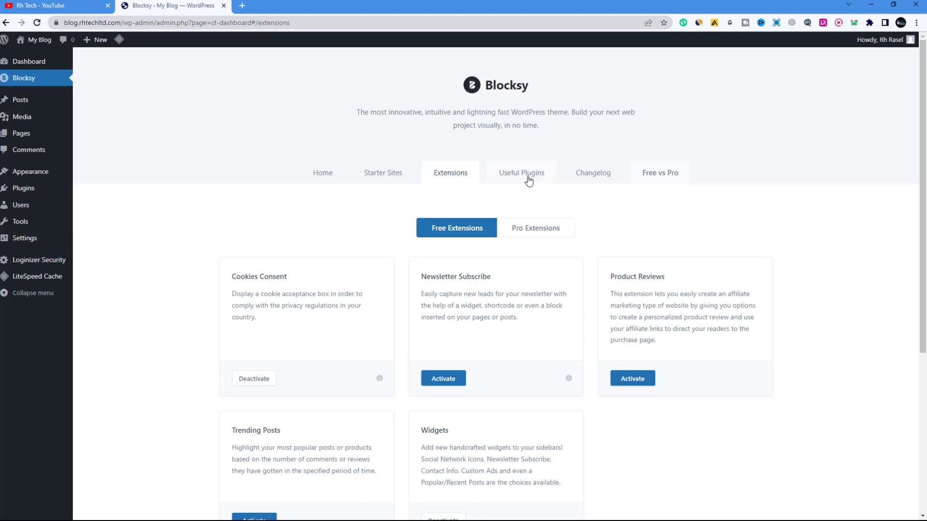
click(528, 175)
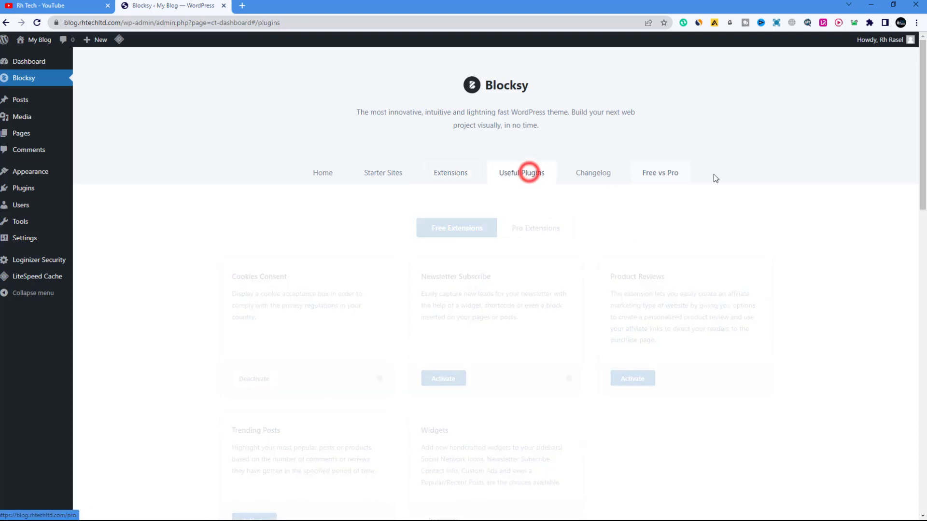
click(595, 175)
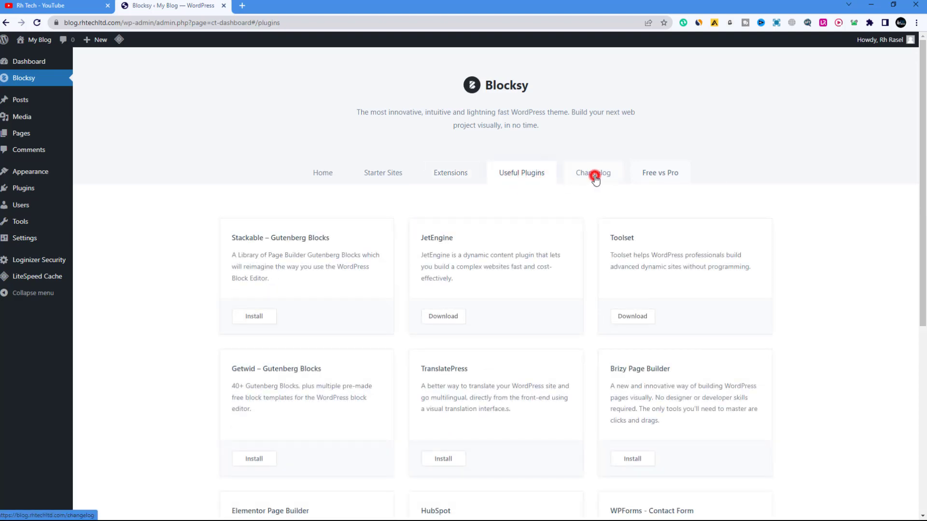
Examine Blocksy's Free vs Pro comparison, including the general and header features
click(650, 175)
scroll(415, 348, down, 5)
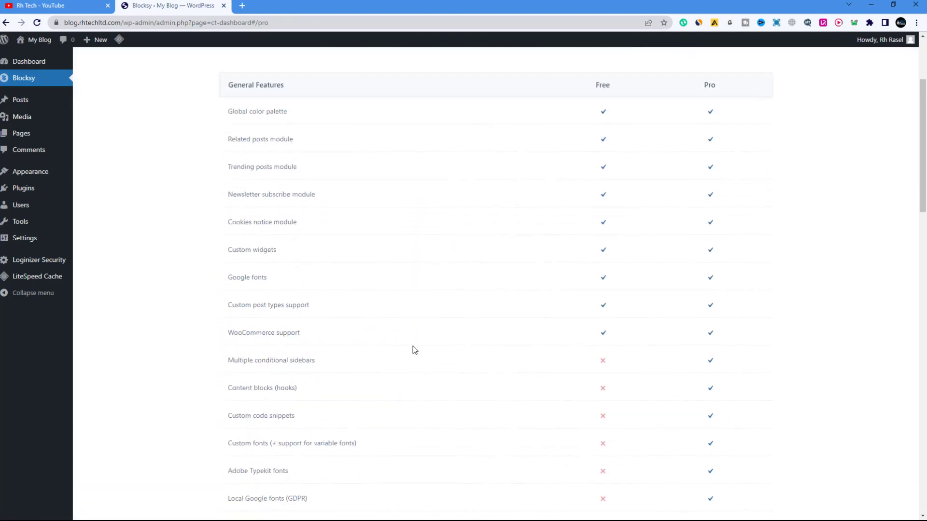
scroll(497, 376, down, 3)
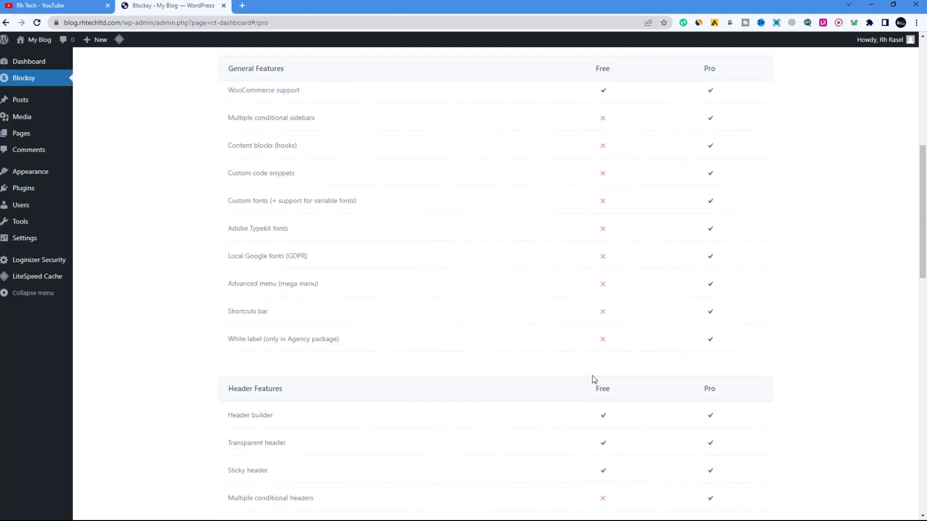
scroll(589, 393, down, 3)
scroll(585, 408, up, 2)
scroll(586, 411, up, 10)
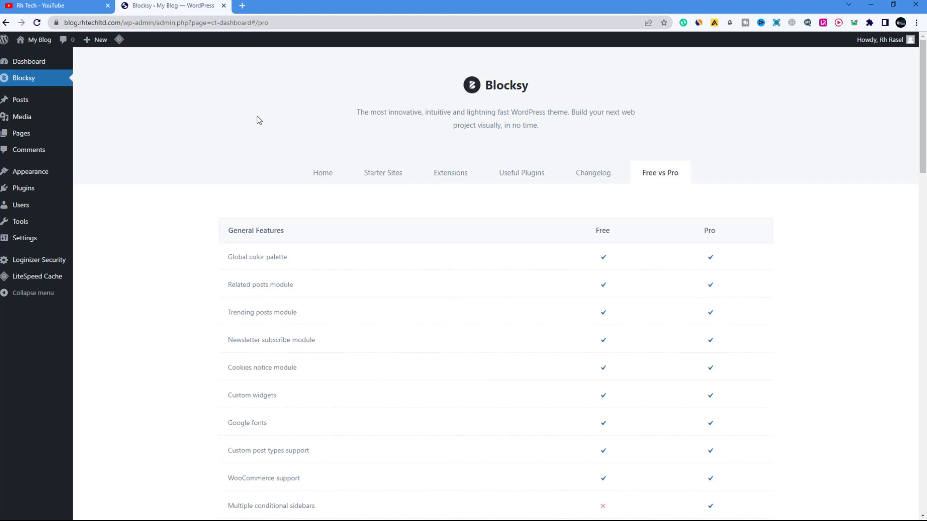
Return to the blog's admin dashboard and open the Blocksy page from there
click(37, 22)
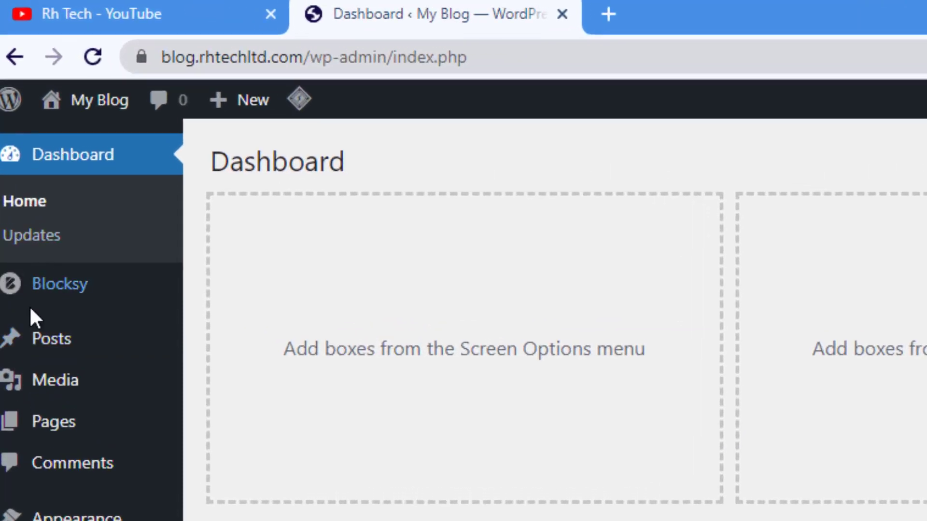
click(85, 283)
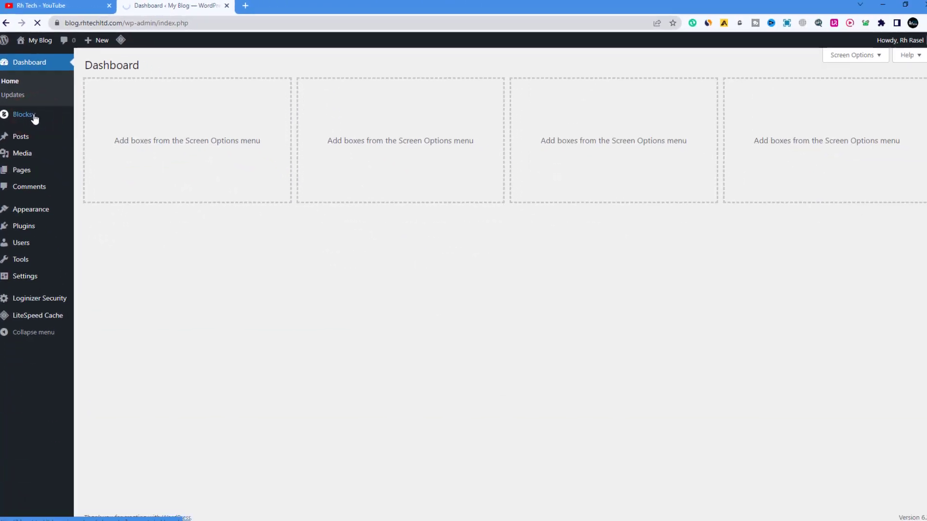